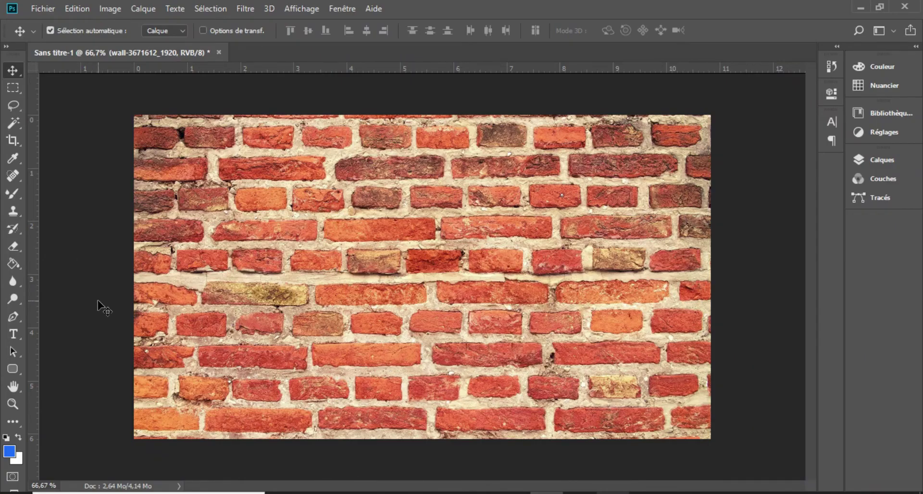
Darken the brick wall with a Camera Raw Filter exposure of about -4,75.
{"action": "left_click", "coordinate": [245, 8]}
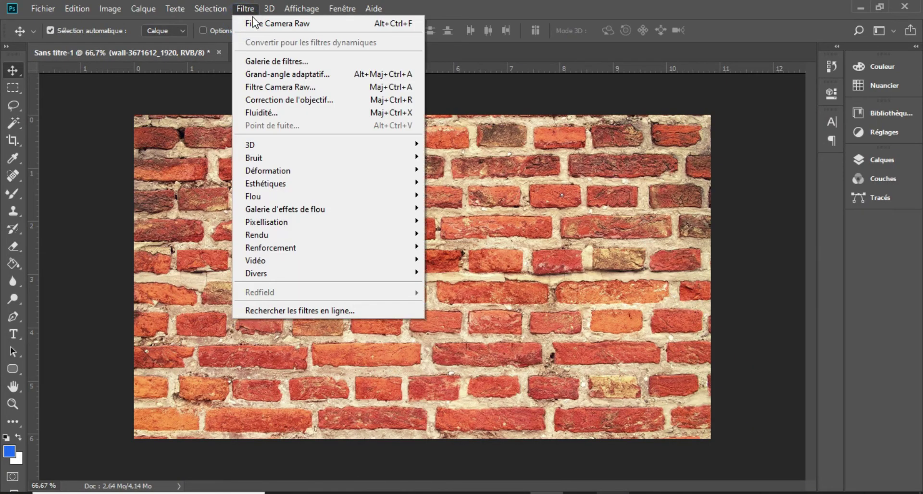
{"action": "left_click", "coordinate": [303, 86]}
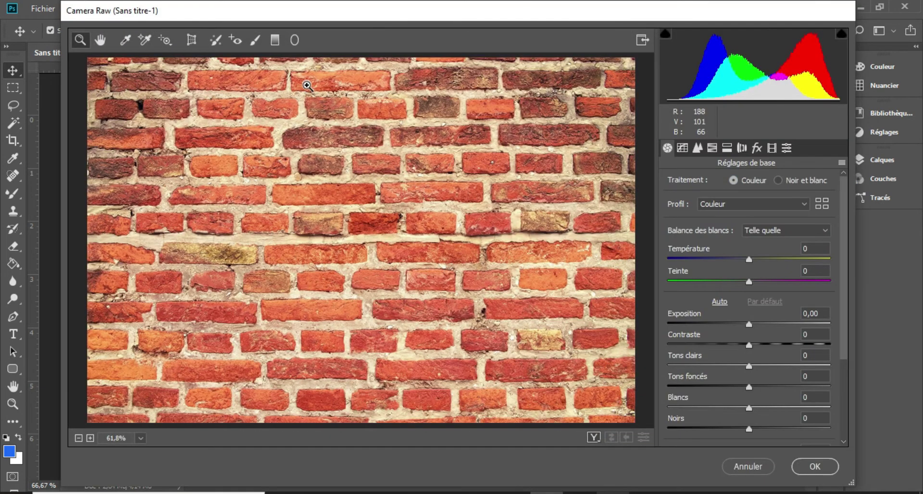
{"action": "left_click_drag", "start_coordinate": [721, 322], "coordinate": [670, 325]}
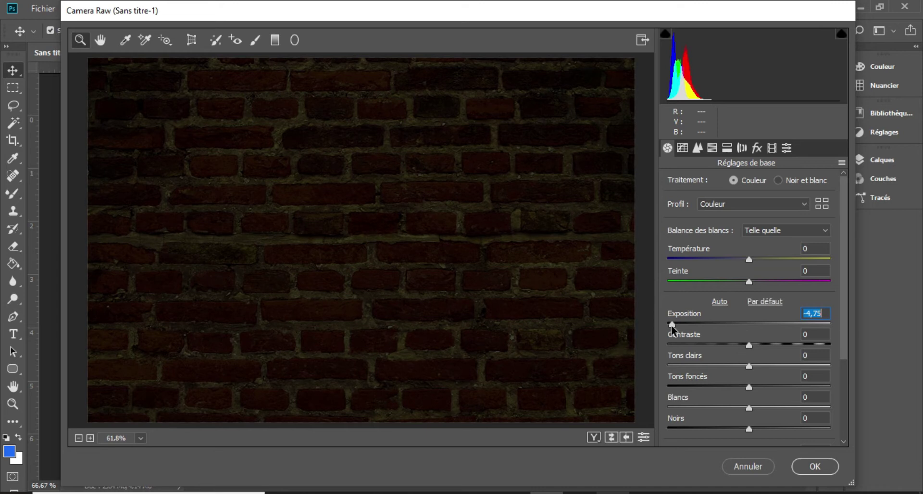
{"action": "left_click", "coordinate": [803, 463]}
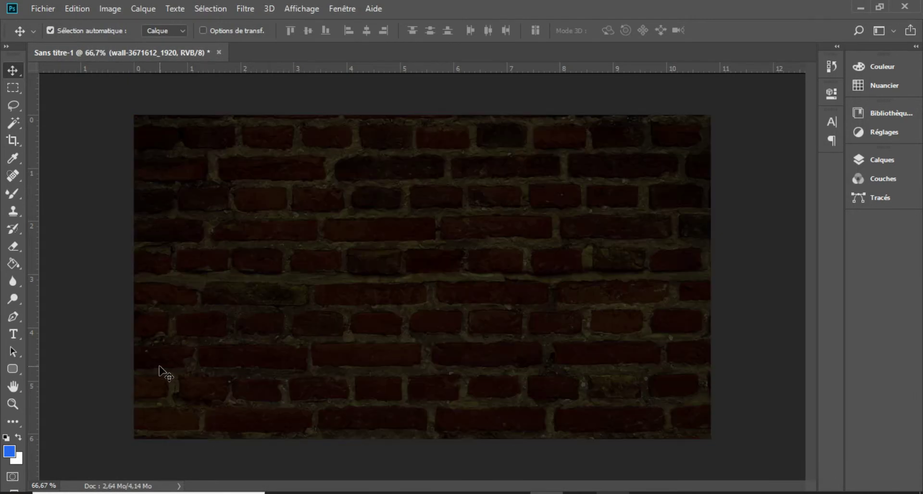
Type NEON in white Beon 100 pt lettering and centre it over the bricks.
{"action": "left_click", "coordinate": [13, 335]}
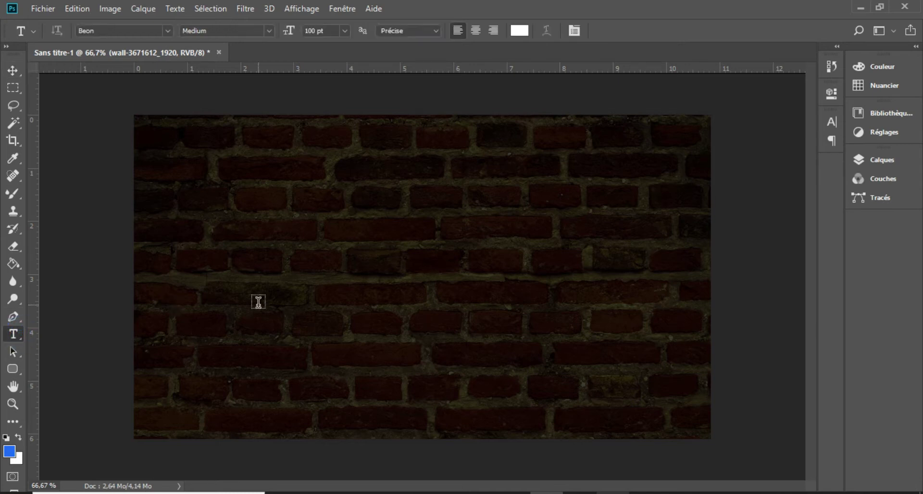
{"action": "left_click", "coordinate": [242, 292]}
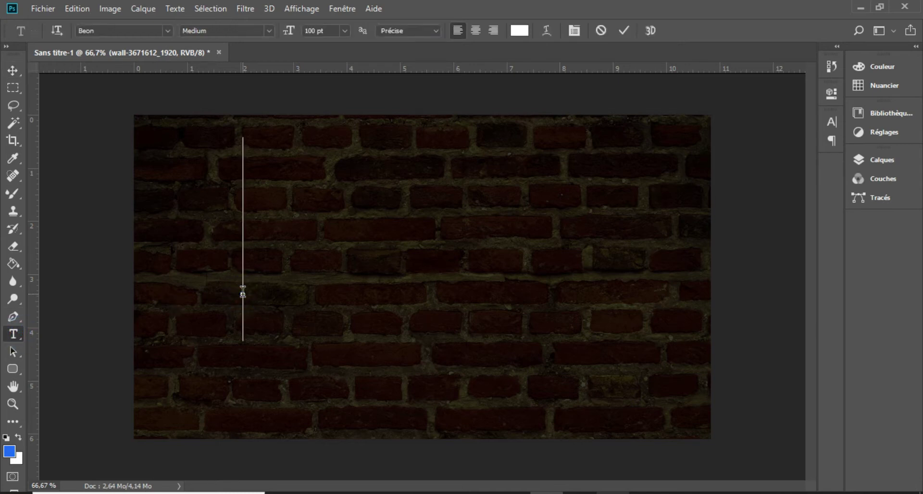
{"action": "type", "text": "N"}
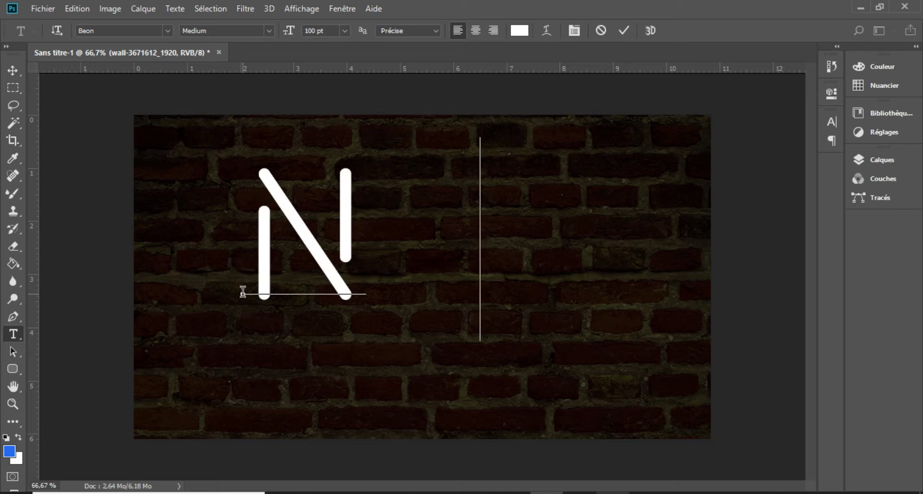
{"action": "type", "text": "E"}
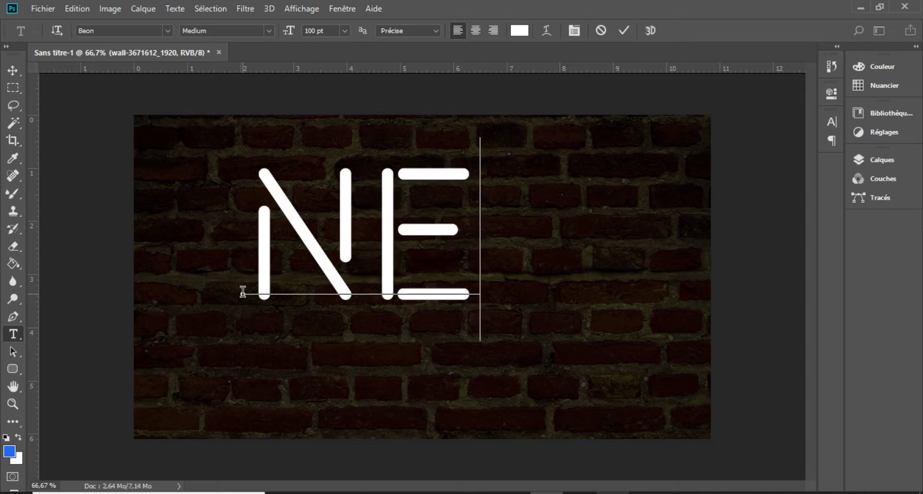
{"action": "type", "text": "ON"}
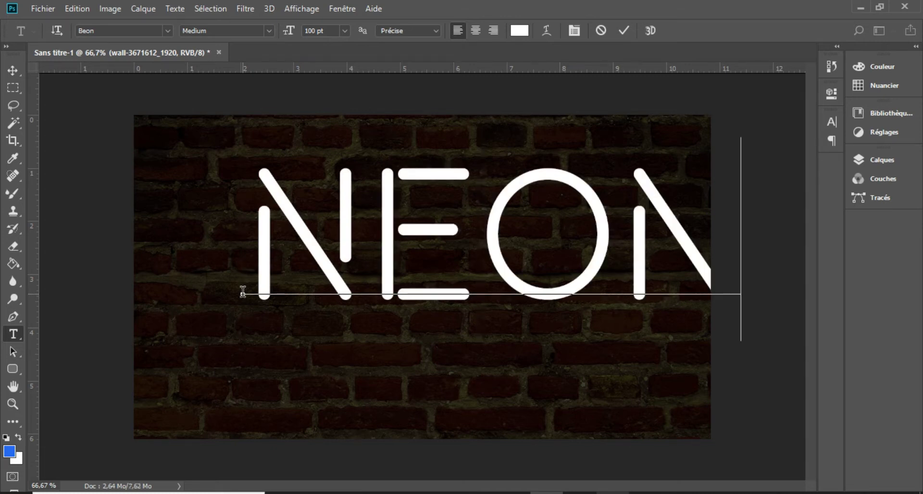
{"action": "left_click", "coordinate": [11, 72]}
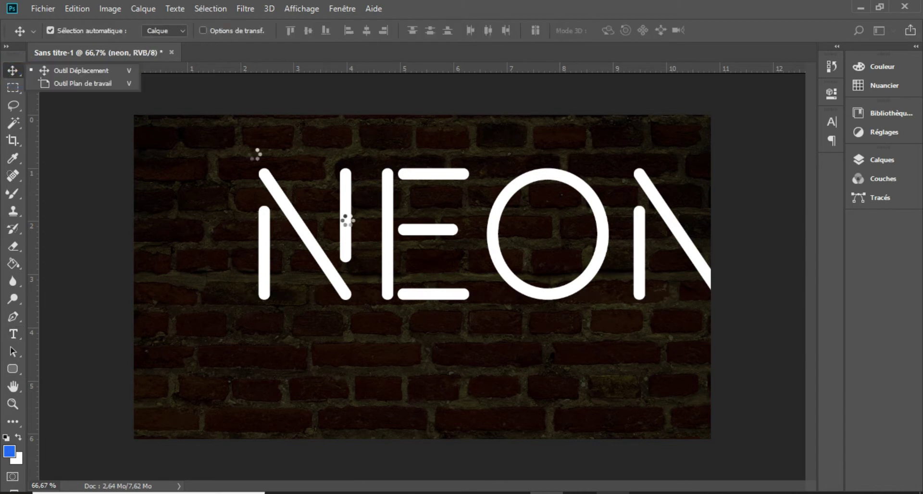
{"action": "left_click_drag", "start_coordinate": [563, 294], "coordinate": [507, 328]}
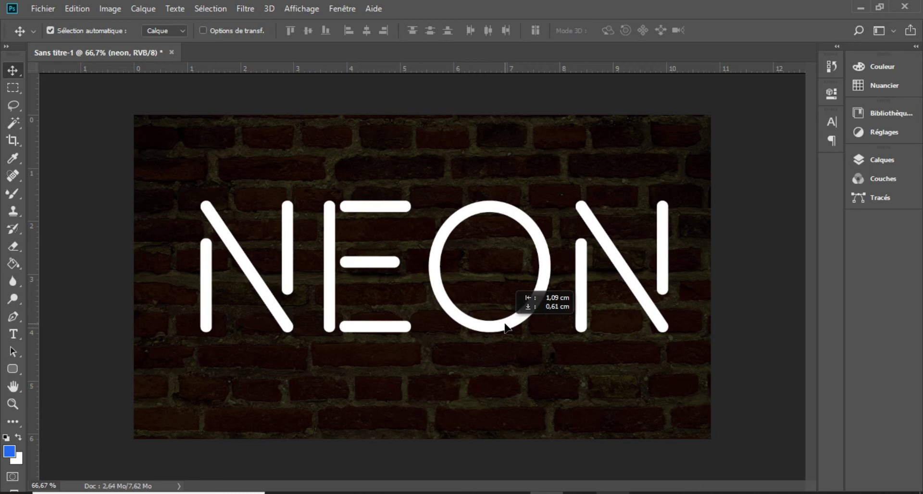
{"action": "left_click", "coordinate": [875, 160]}
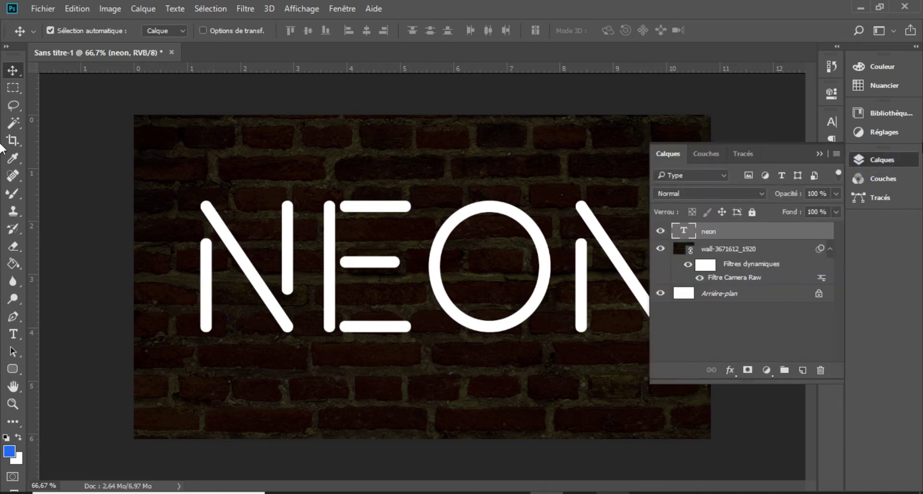
Duplicate the neon text layer twice and hide both copies.
{"action": "left_click", "coordinate": [830, 249]}
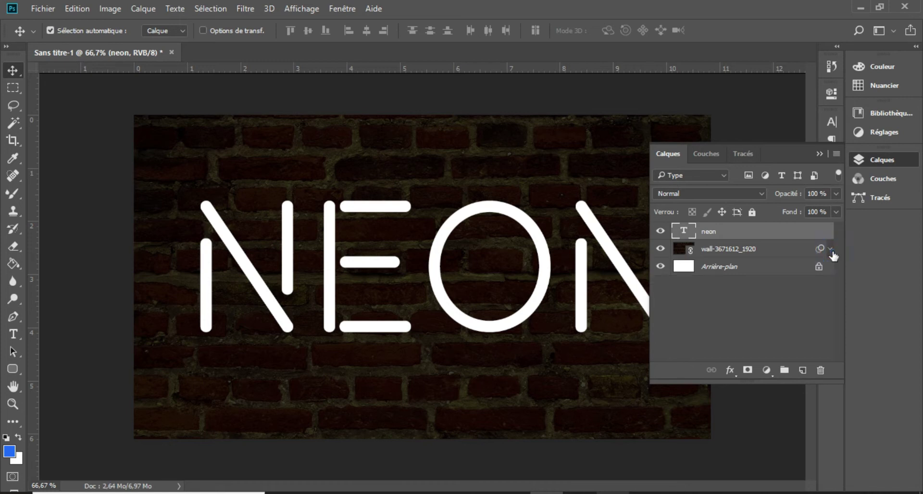
{"action": "left_click_drag", "start_coordinate": [799, 233], "coordinate": [801, 370]}
{"action": "left_click_drag", "start_coordinate": [784, 235], "coordinate": [800, 369]}
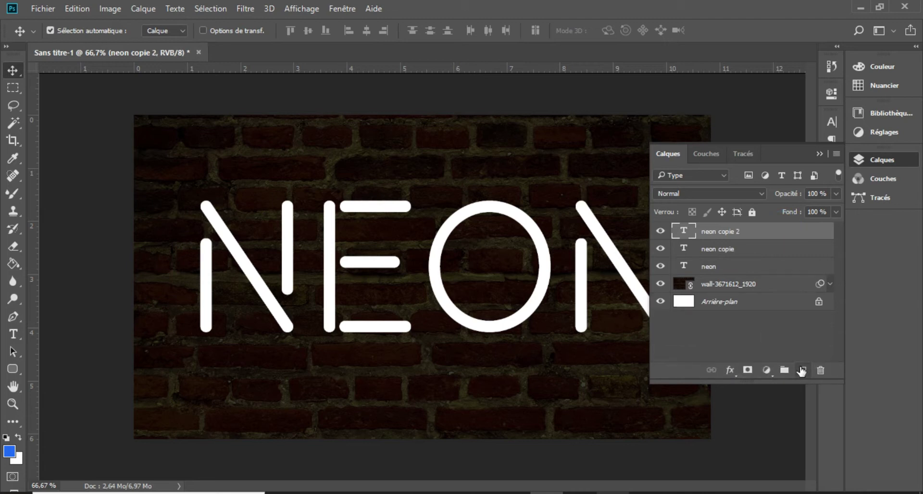
{"action": "left_click", "coordinate": [667, 233]}
{"action": "left_click", "coordinate": [661, 248]}
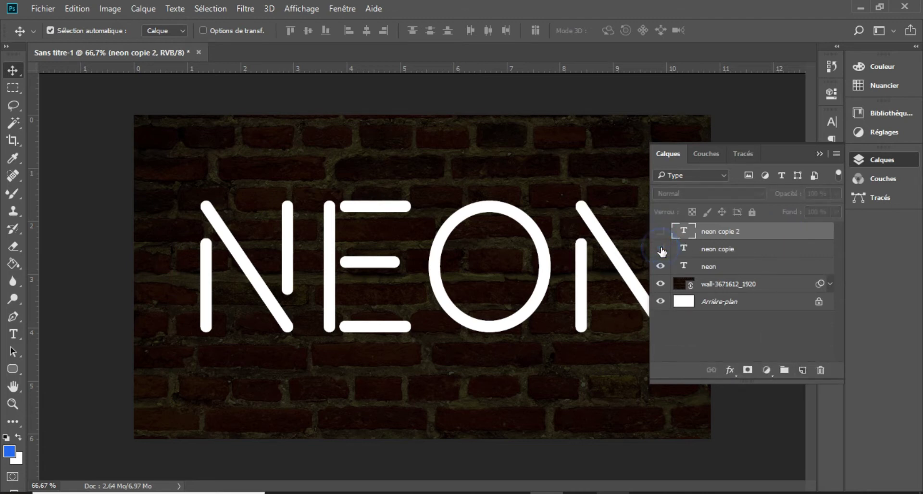
Open the blending options for the original neon layer.
{"action": "left_click", "coordinate": [721, 267]}
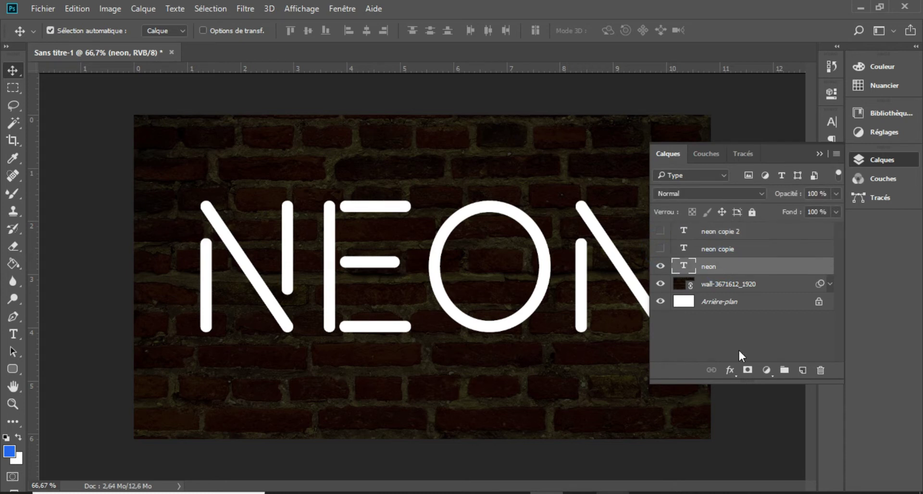
{"action": "left_click", "coordinate": [732, 370]}
{"action": "left_click", "coordinate": [787, 208]}
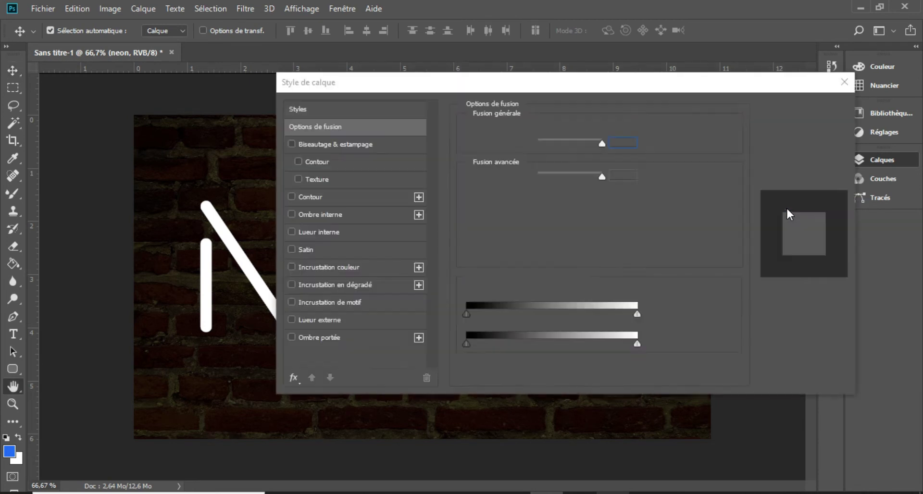
Set the neon layer's fill opacity to 50%.
{"action": "left_click_drag", "start_coordinate": [570, 83], "coordinate": [606, 108]}
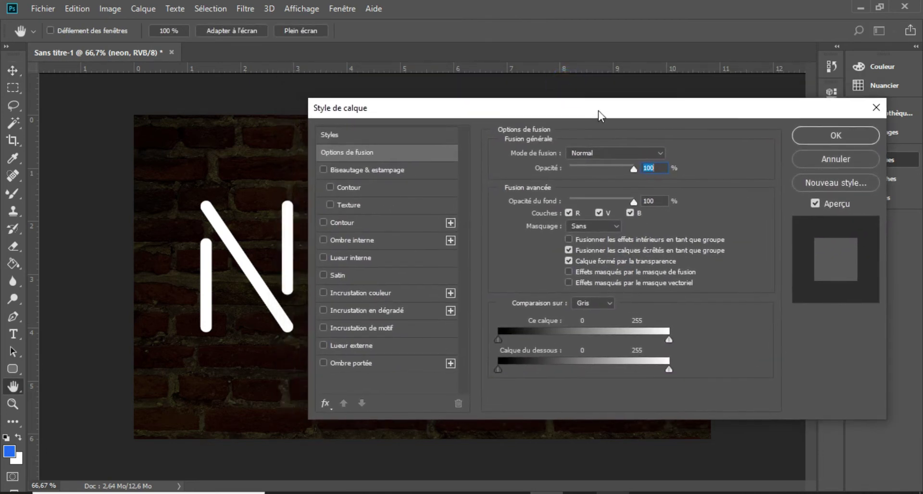
{"action": "left_click", "coordinate": [618, 193]}
{"action": "type", "text": "5"}
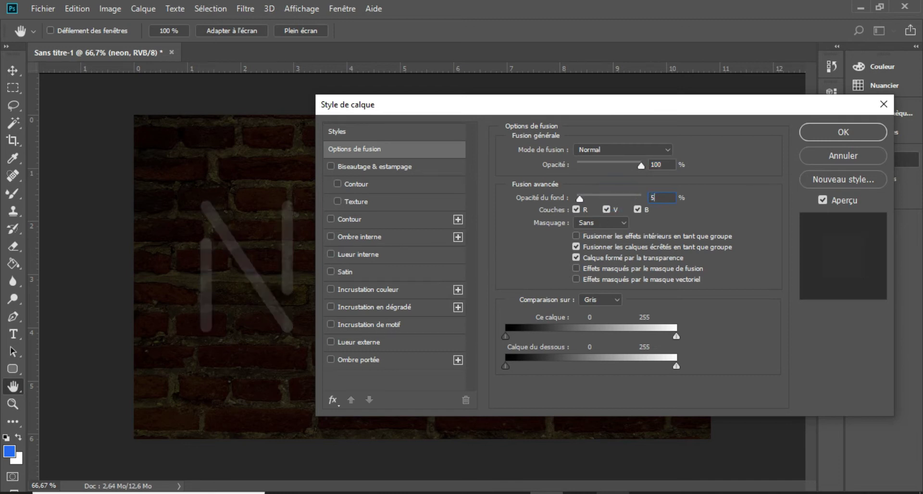
{"action": "type", "text": "0"}
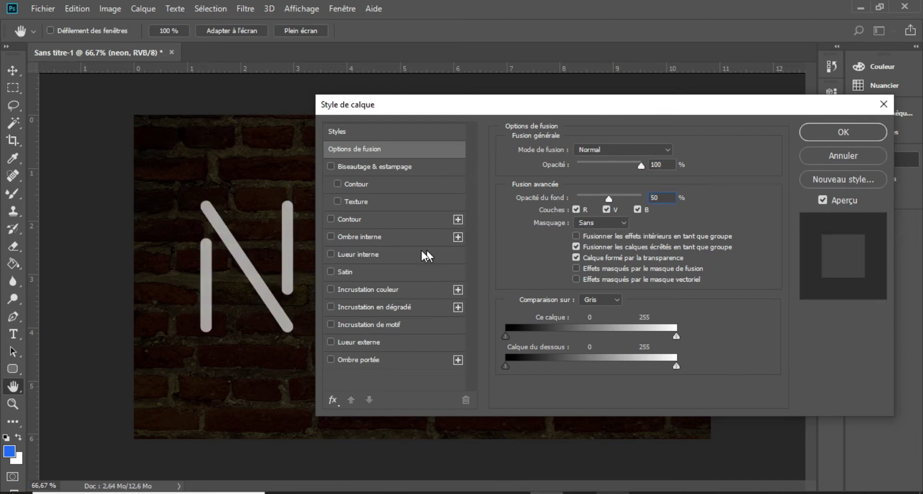
Enable an inner glow in Normal mode at 60% opacity.
{"action": "left_click", "coordinate": [397, 251]}
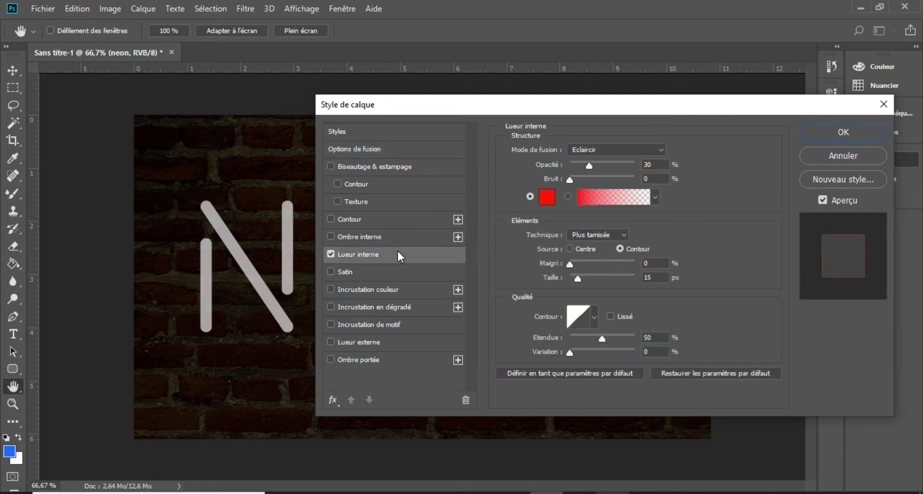
{"action": "left_click", "coordinate": [660, 150]}
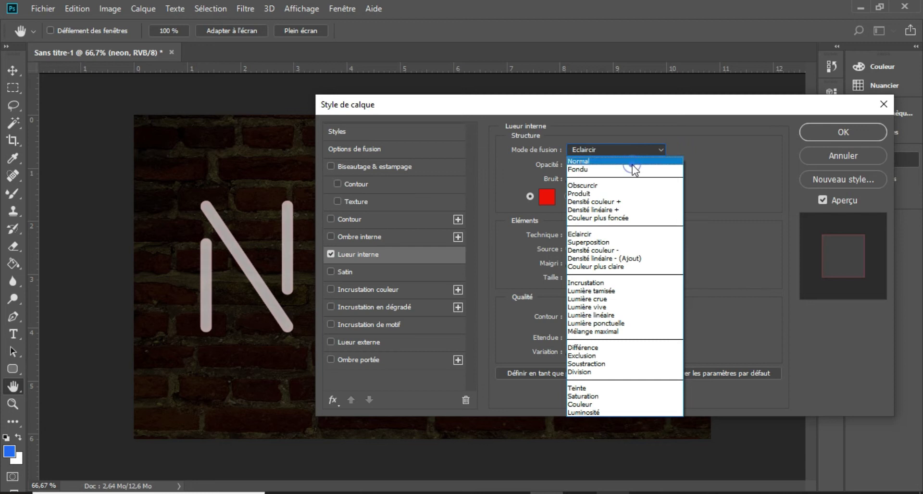
{"action": "left_click", "coordinate": [630, 163]}
{"action": "double_click", "coordinate": [653, 164]}
{"action": "type", "text": "60"}
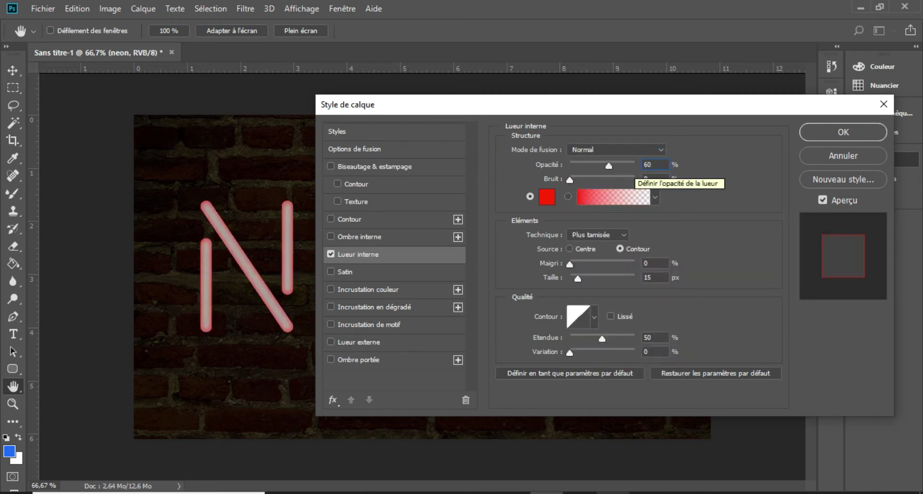
Make the inner glow pure red ff0000 with a 10 px size.
{"action": "left_click", "coordinate": [546, 197]}
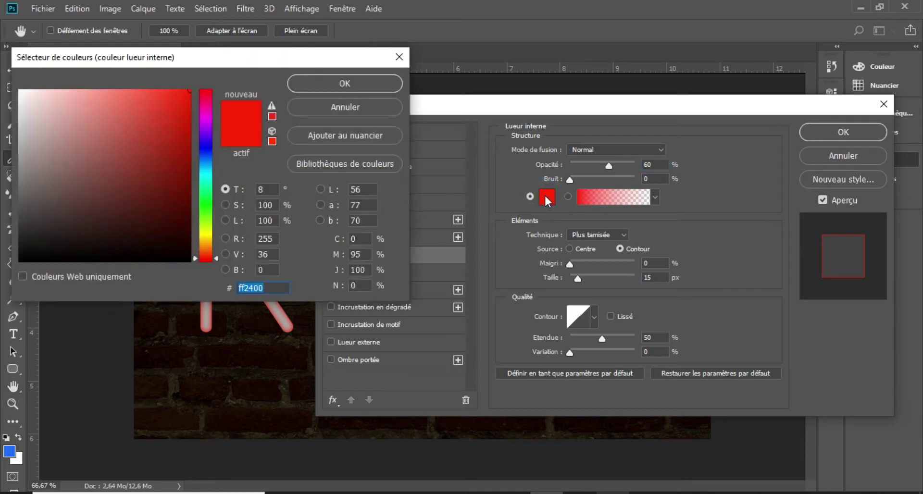
{"action": "type", "text": "ff"}
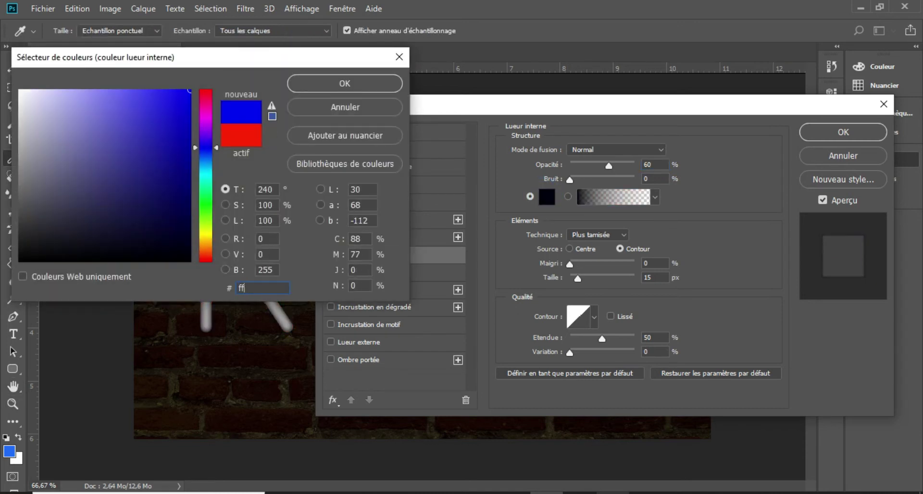
{"action": "type", "text": "000"}
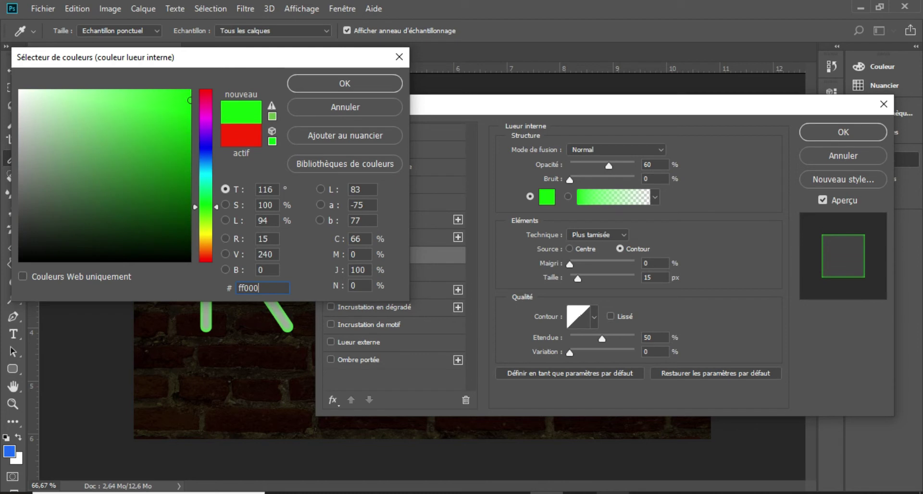
{"action": "type", "text": "0"}
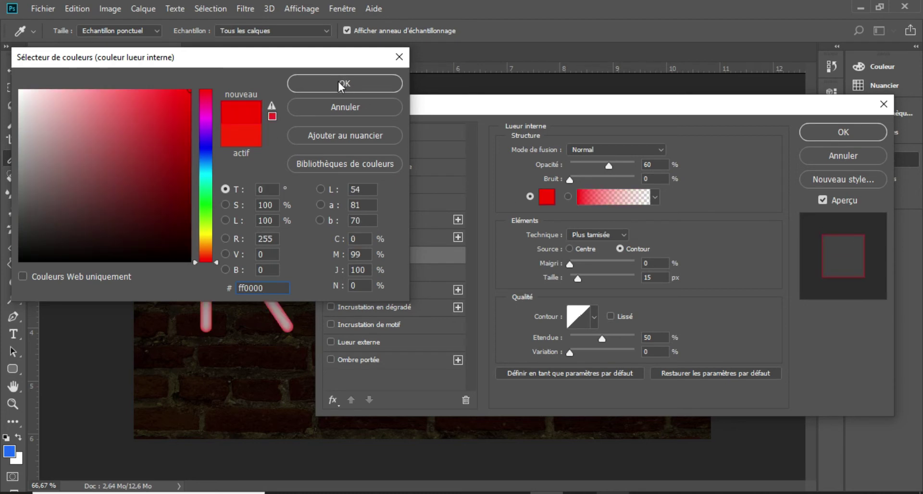
{"action": "left_click", "coordinate": [340, 85]}
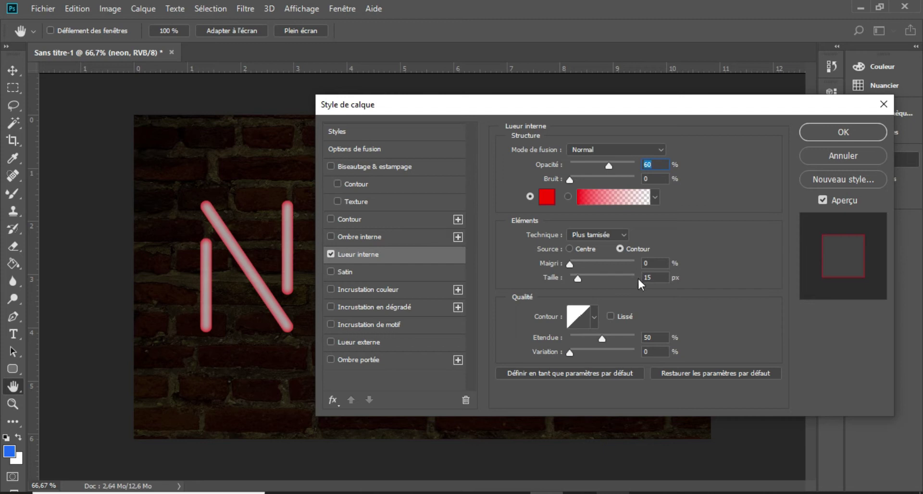
{"action": "double_click", "coordinate": [655, 277]}
{"action": "type", "text": "1"}
{"action": "type", "text": "0"}
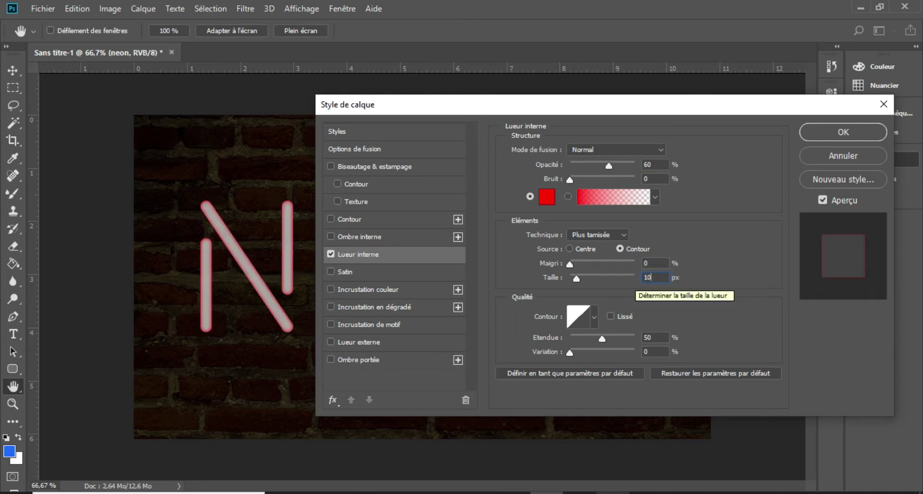
{"action": "left_click", "coordinate": [657, 339]}
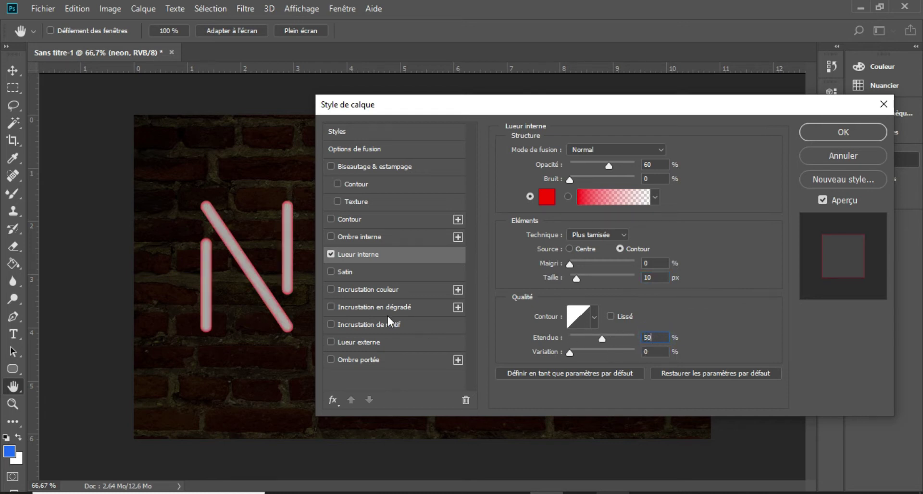
Add a Normal colour overlay at 100% opacity using peach ffc97d.
{"action": "left_click", "coordinate": [376, 290]}
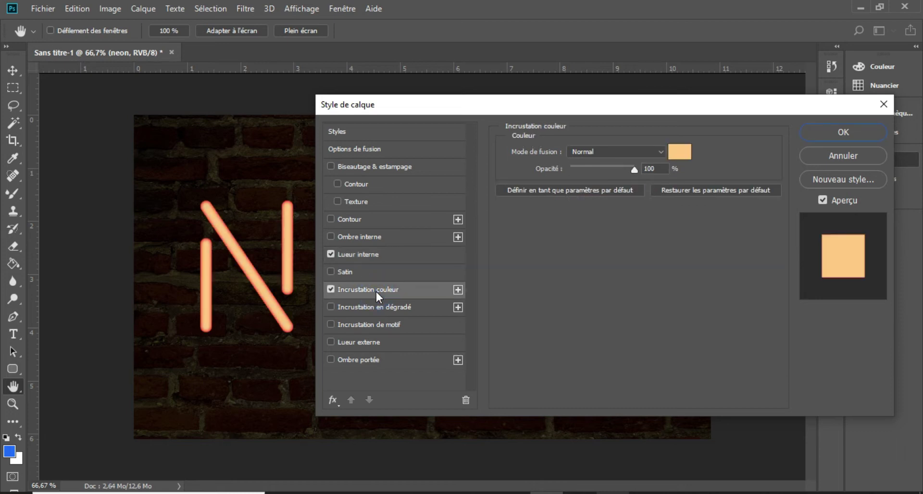
{"action": "left_click", "coordinate": [656, 156]}
{"action": "left_click", "coordinate": [647, 161]}
{"action": "double_click", "coordinate": [659, 169]}
{"action": "type", "text": "10"}
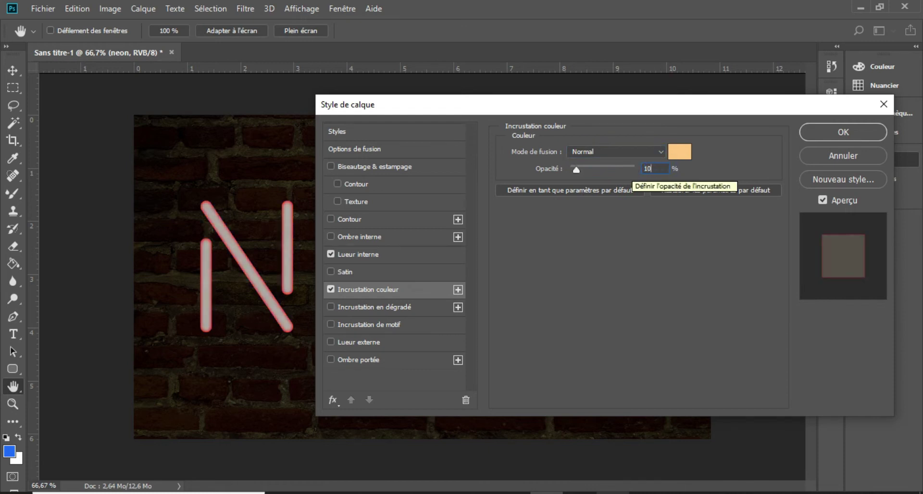
{"action": "type", "text": "0"}
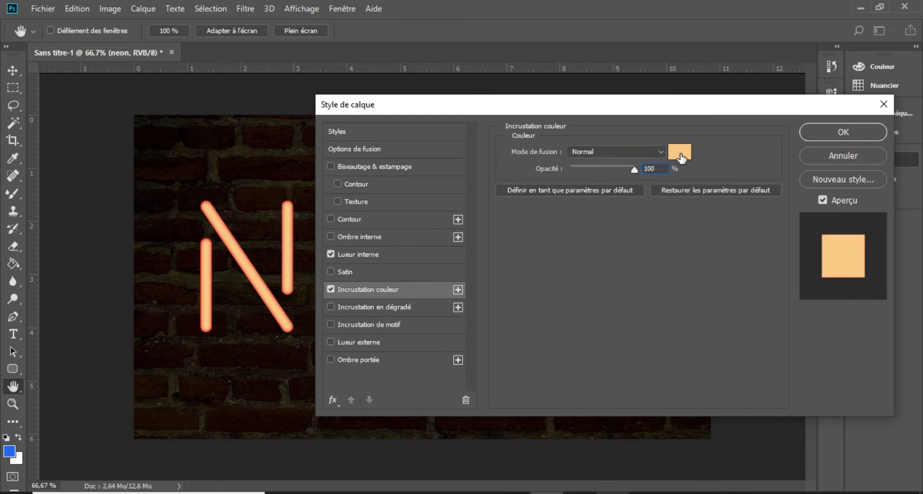
{"action": "left_click", "coordinate": [681, 154]}
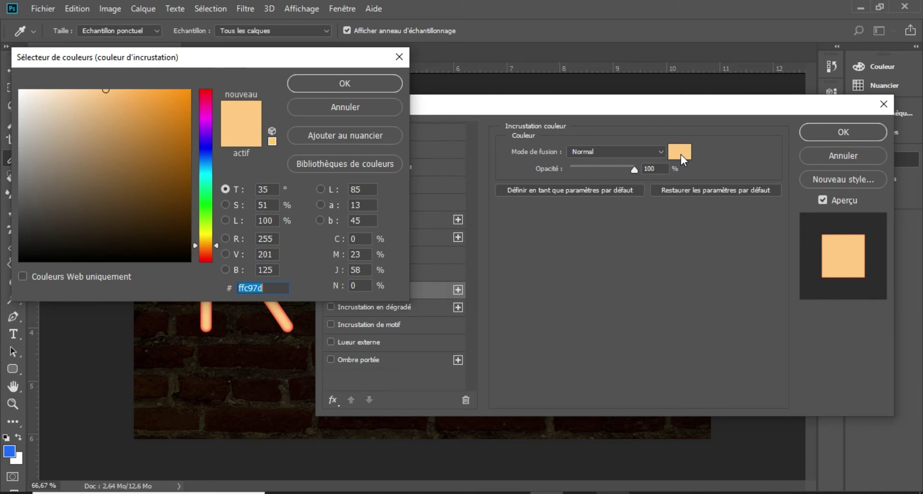
{"action": "type", "text": "ff"}
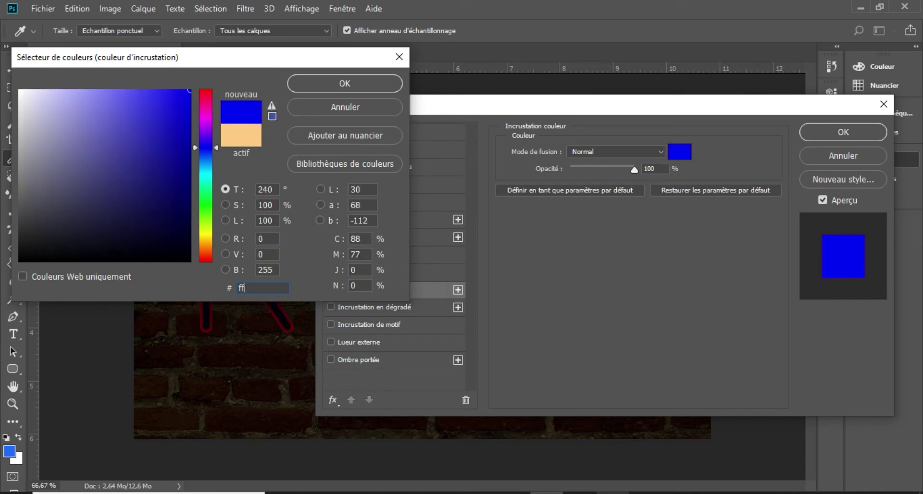
{"action": "type", "text": "c"}
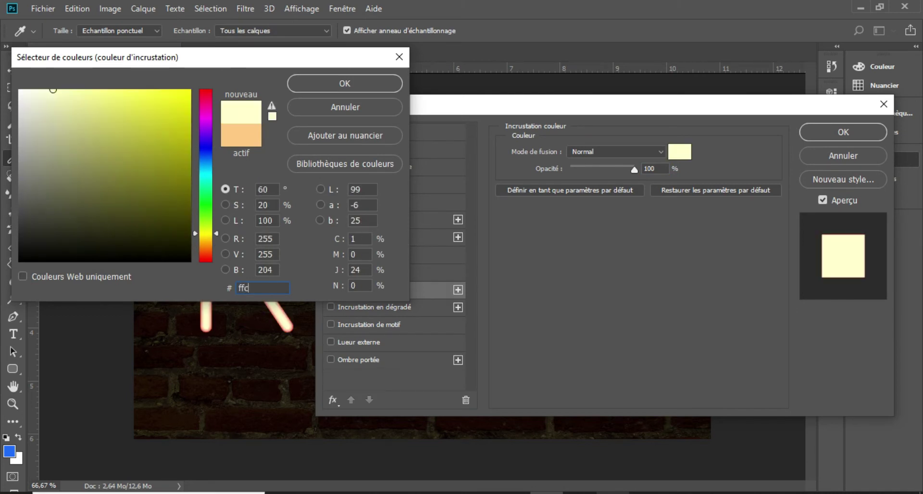
{"action": "type", "text": "97"}
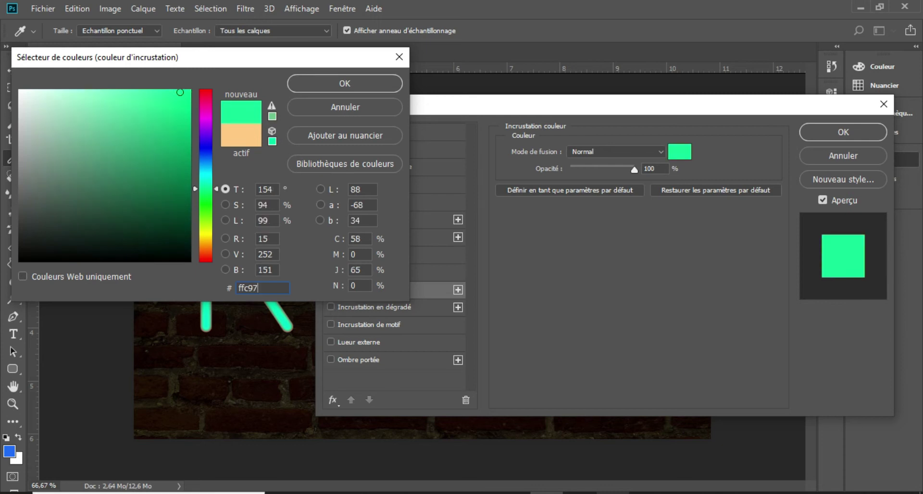
{"action": "type", "text": "d"}
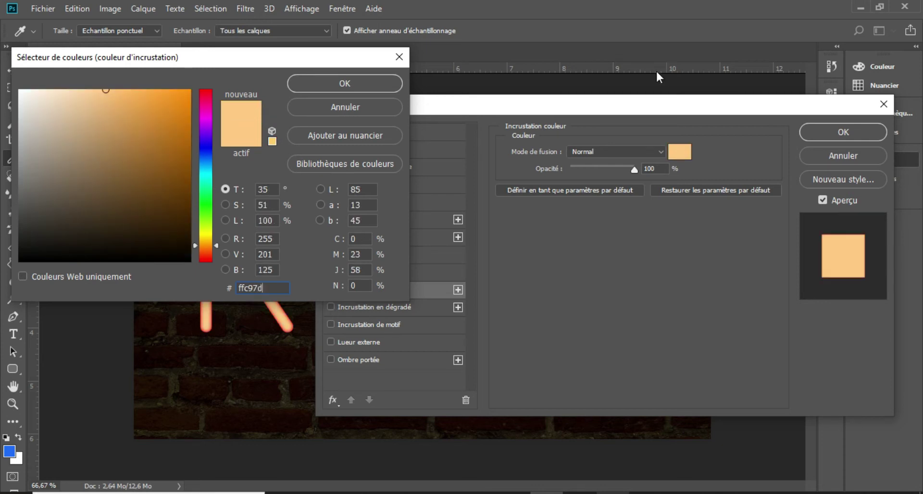
{"action": "left_click", "coordinate": [371, 82]}
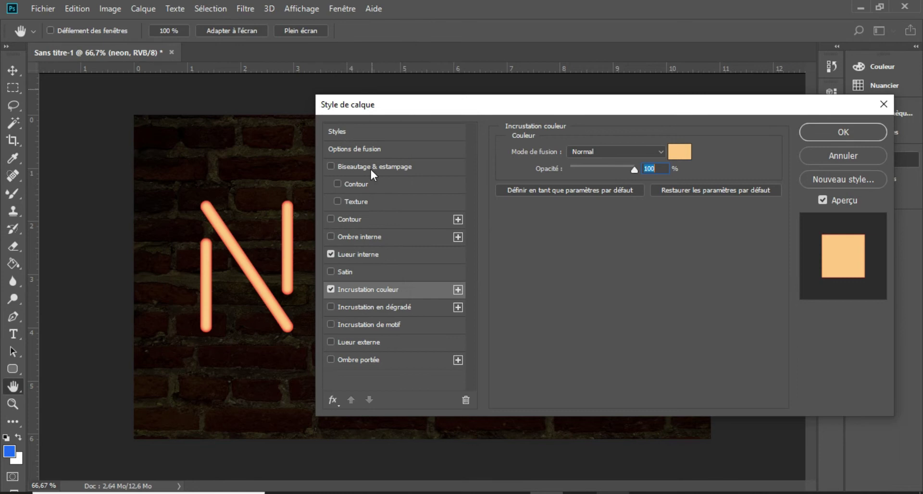
Enable an outer glow in Couleur plus claire mode at 55% opacity.
{"action": "left_click", "coordinate": [374, 341]}
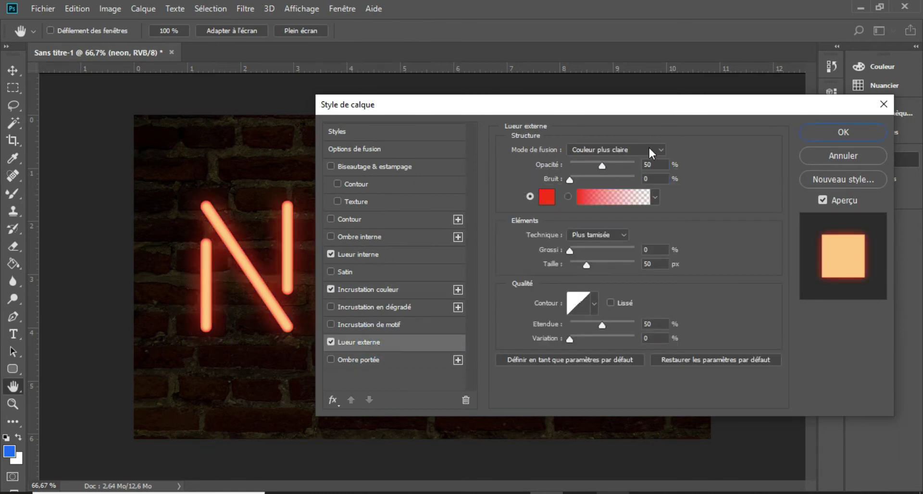
{"action": "left_click", "coordinate": [661, 149]}
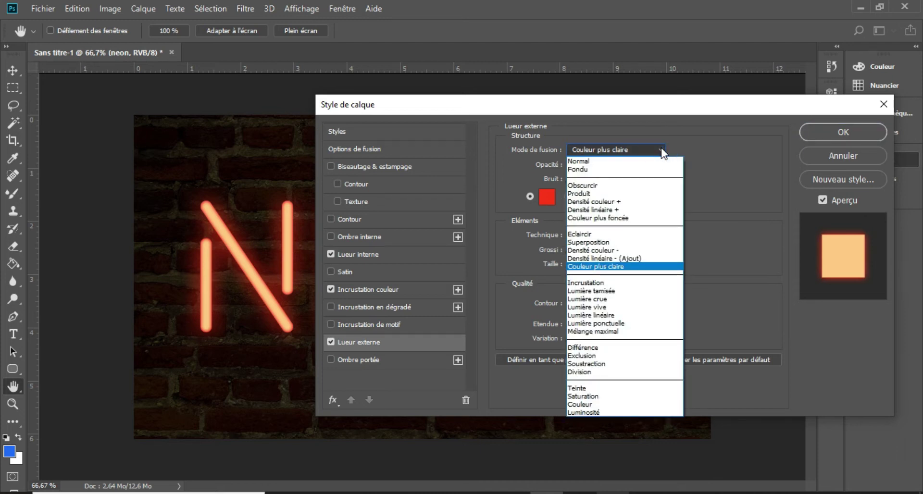
{"action": "left_click", "coordinate": [615, 270]}
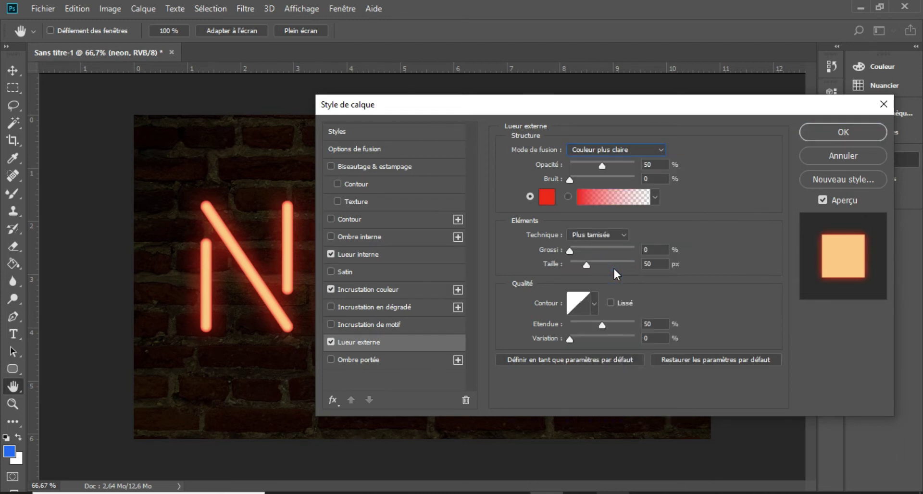
{"action": "left_click", "coordinate": [654, 165]}
{"action": "key", "text": "BackSpace"}
{"action": "type", "text": "5"}
Make the outer glow pure red ff0000 with a 55 px size.
{"action": "left_click", "coordinate": [546, 202]}
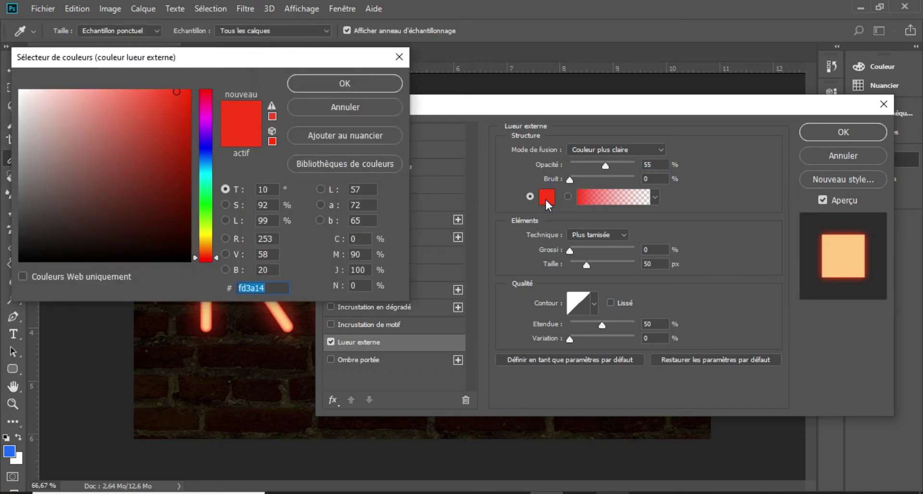
{"action": "type", "text": "ff"}
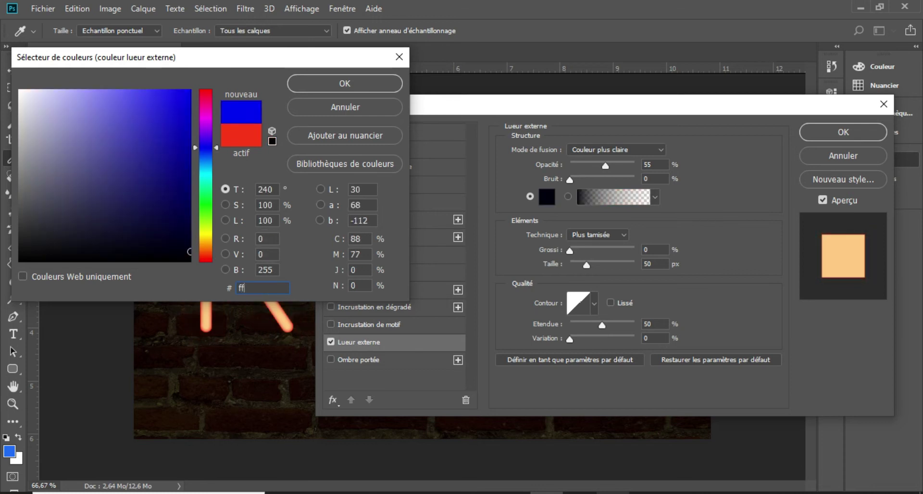
{"action": "type", "text": "0000"}
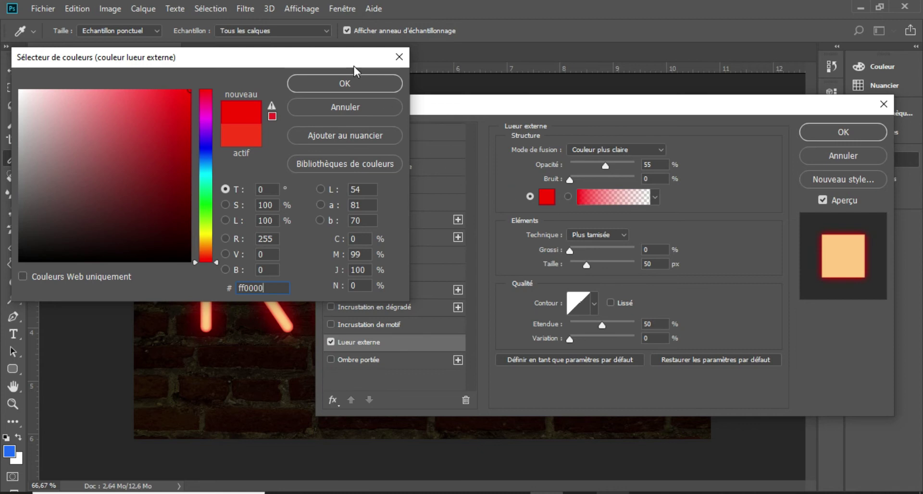
{"action": "left_click", "coordinate": [354, 85]}
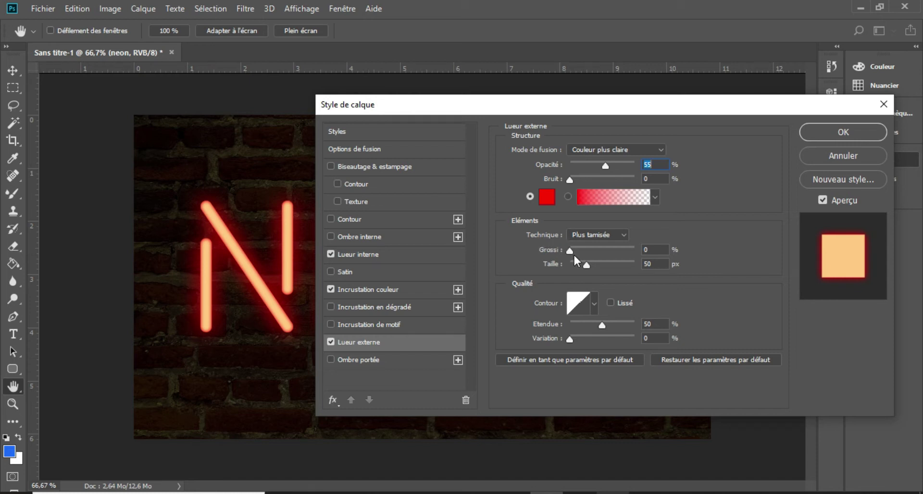
{"action": "left_click", "coordinate": [659, 265]}
{"action": "type", "text": "55"}
Enable a black drop shadow in Densité linéaire + blend mode.
{"action": "left_click", "coordinate": [367, 361]}
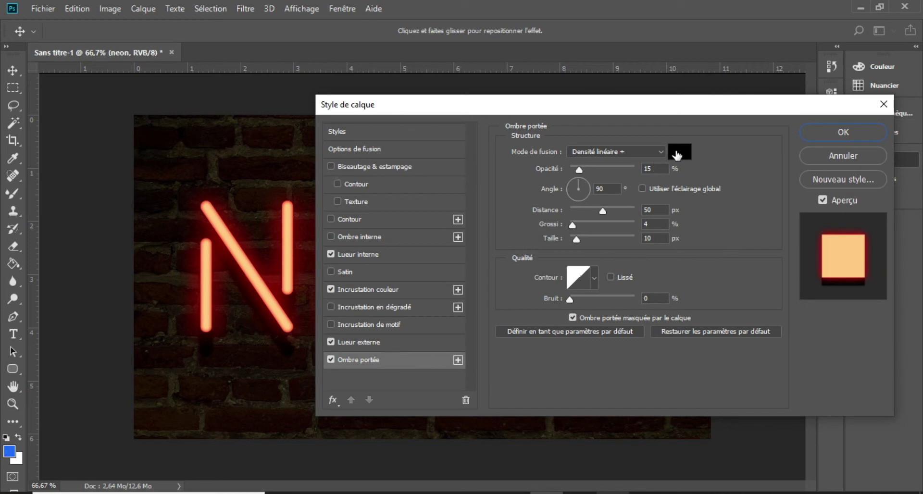
{"action": "left_click", "coordinate": [678, 152]}
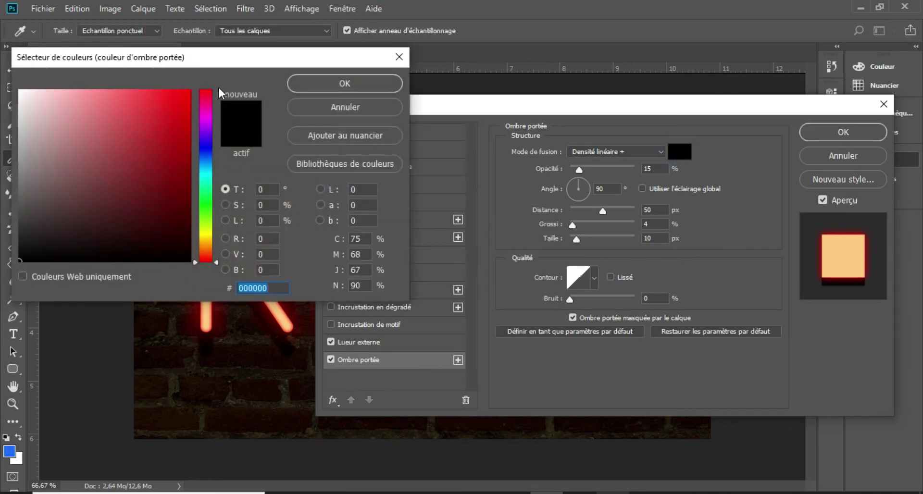
{"action": "left_click_drag", "start_coordinate": [38, 240], "coordinate": [4, 291]}
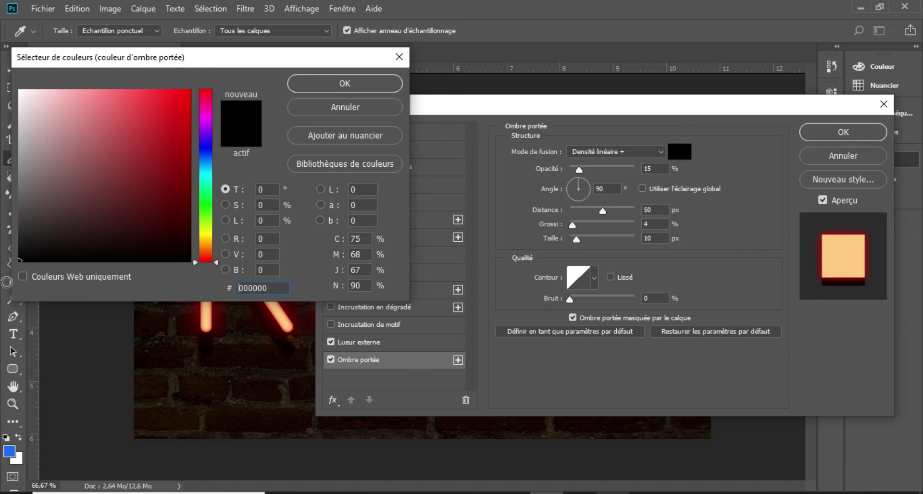
{"action": "left_click", "coordinate": [295, 83]}
{"action": "left_click", "coordinate": [659, 153]}
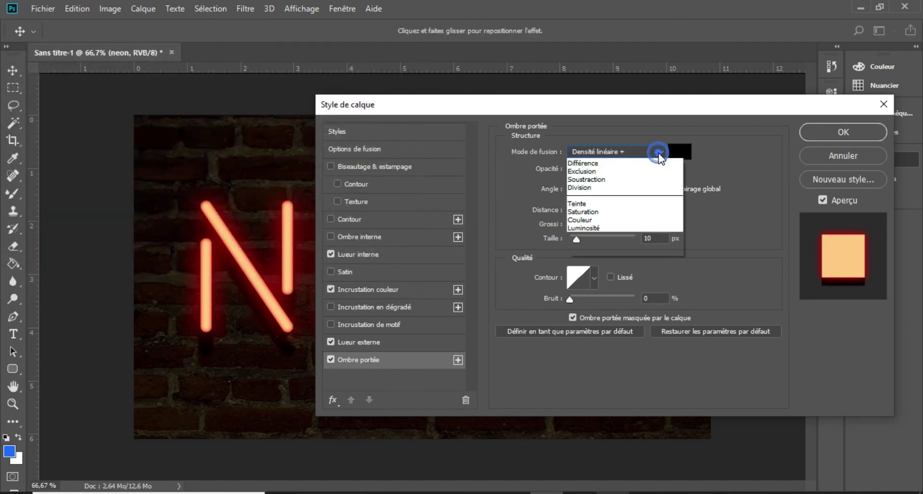
{"action": "left_click", "coordinate": [602, 212]}
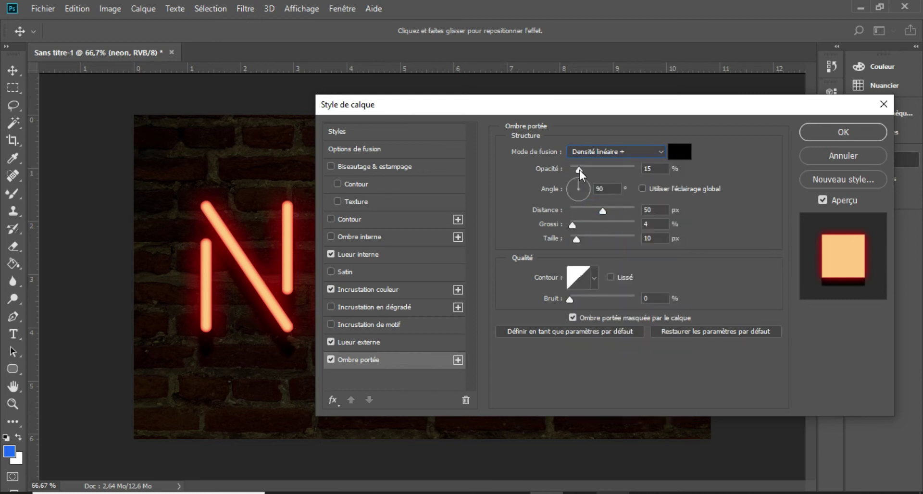
Set the shadow to 15% opacity, 90° angle, 50 px distance, 5% spread, 10 px size.
{"action": "double_click", "coordinate": [659, 168]}
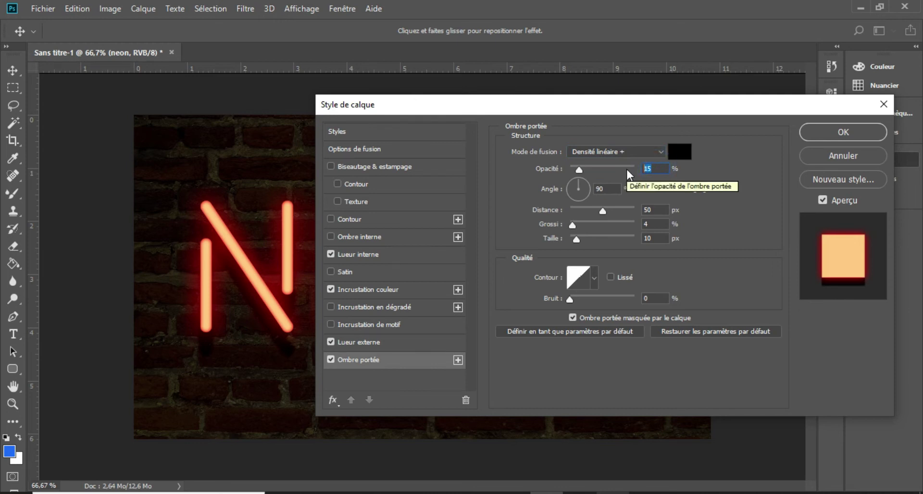
{"action": "type", "text": "15"}
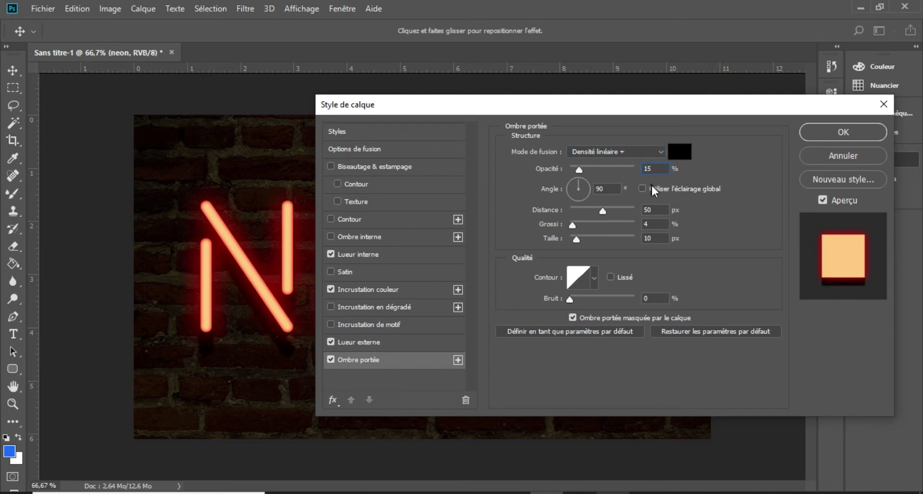
{"action": "type", "text": "90"}
{"action": "left_click_drag", "start_coordinate": [659, 210], "coordinate": [641, 210]}
{"action": "type", "text": "50"}
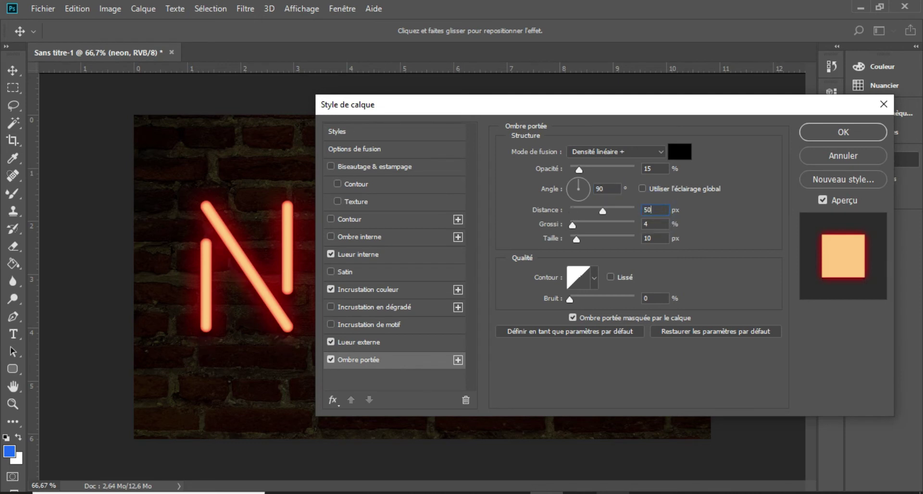
{"action": "left_click_drag", "start_coordinate": [661, 225], "coordinate": [636, 230]}
{"action": "type", "text": "5"}
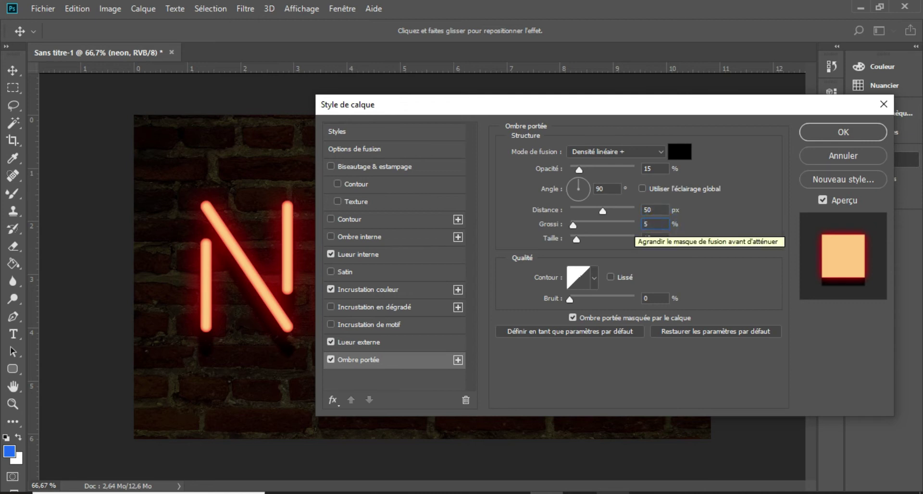
{"action": "left_click", "coordinate": [659, 235]}
{"action": "key", "text": "BackSpace"}
{"action": "key", "text": "BackSpace"}
{"action": "type", "text": "10"}
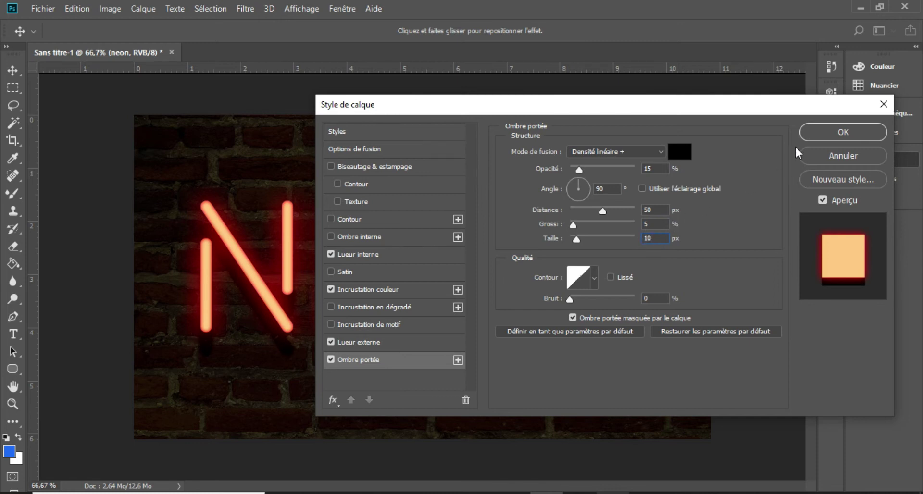
Apply the styles, hide the glowing neon layer, and show and select neon copie.
{"action": "left_click", "coordinate": [808, 136]}
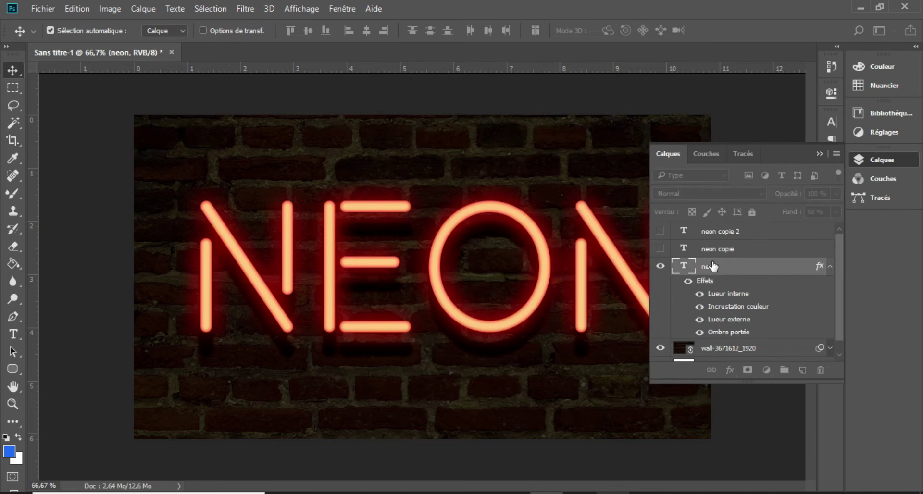
{"action": "left_click", "coordinate": [830, 267]}
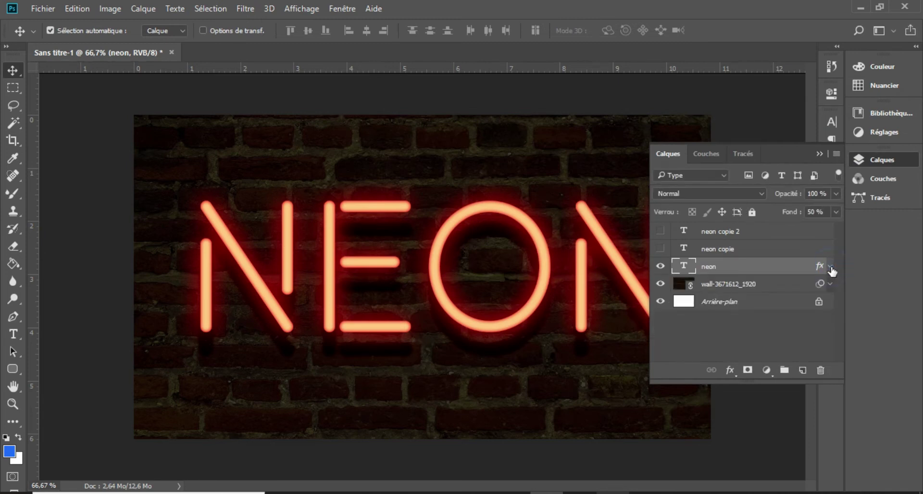
{"action": "left_click", "coordinate": [661, 266]}
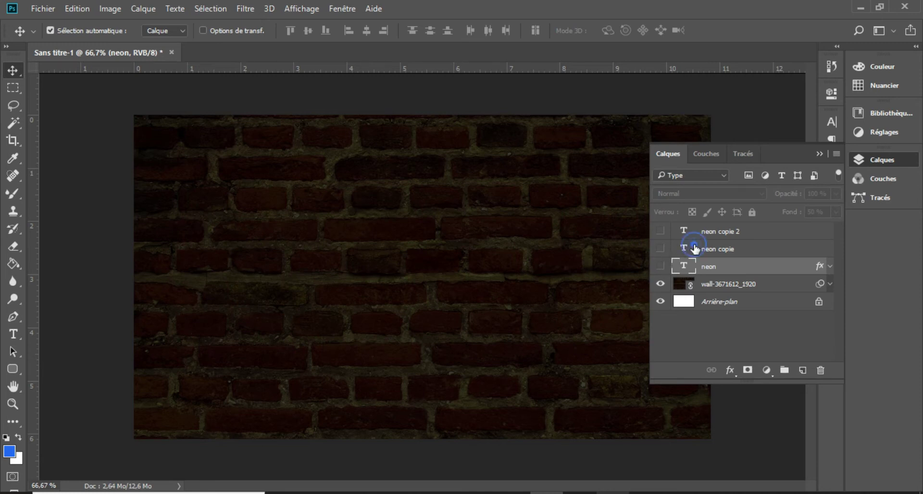
{"action": "left_click", "coordinate": [692, 249]}
{"action": "left_click", "coordinate": [660, 249]}
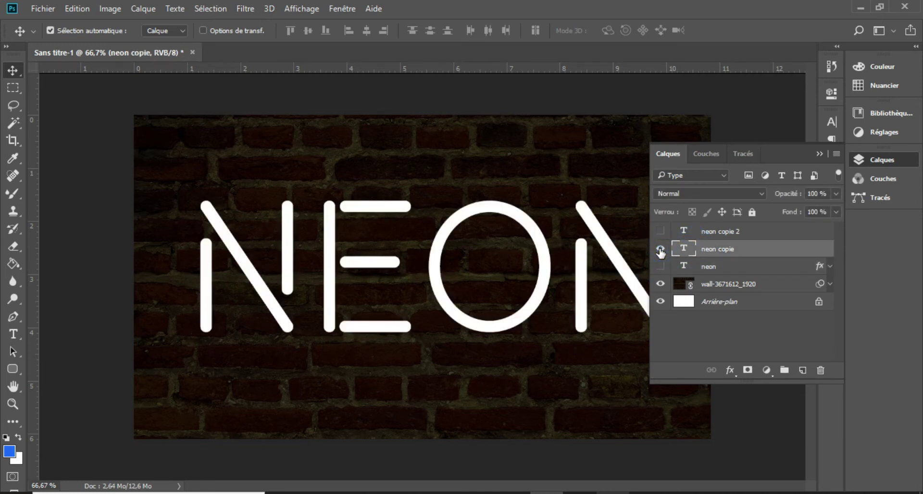
{"action": "left_click", "coordinate": [727, 369]}
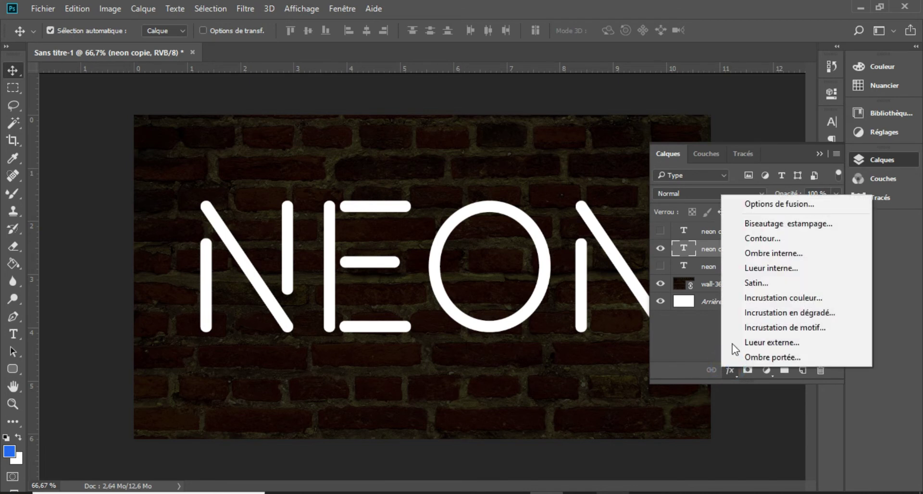
Drop neon copie's fill opacity to 0% in its blending options, leaving drop shadow off.
{"action": "left_click", "coordinate": [756, 206]}
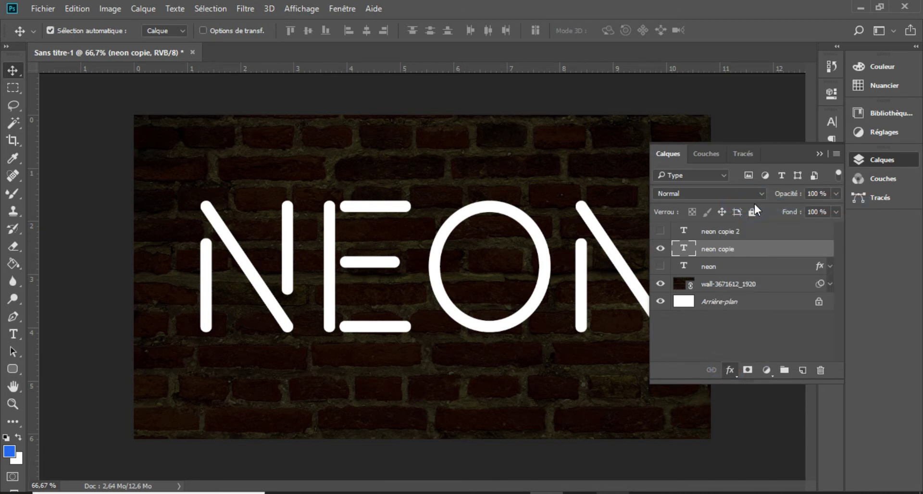
{"action": "key", "text": "h"}
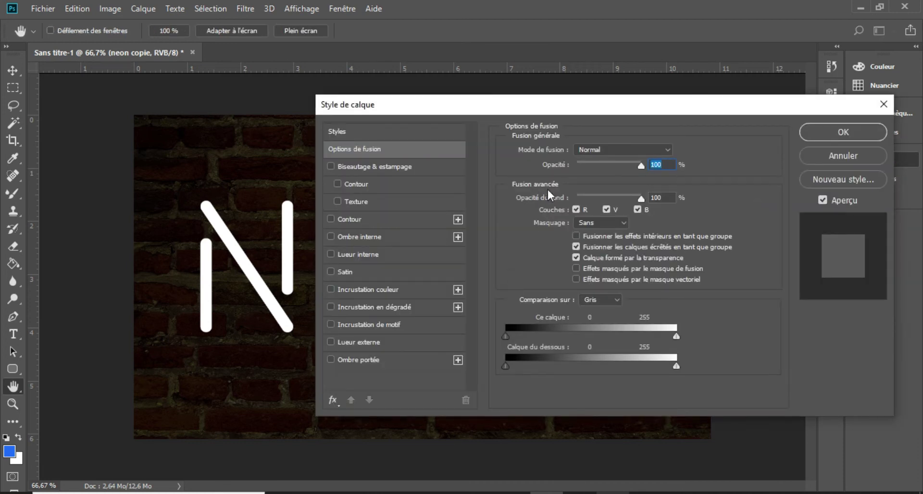
{"action": "left_click_drag", "start_coordinate": [641, 199], "coordinate": [559, 198]}
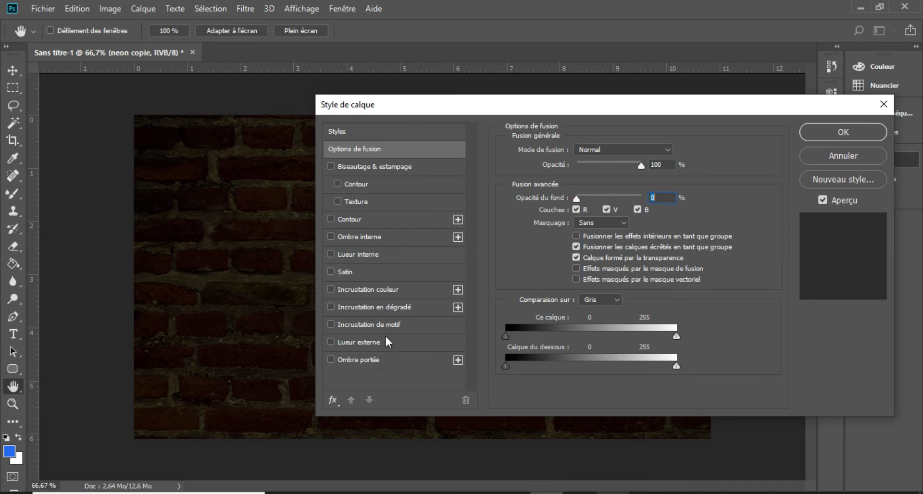
{"action": "left_click", "coordinate": [362, 359]}
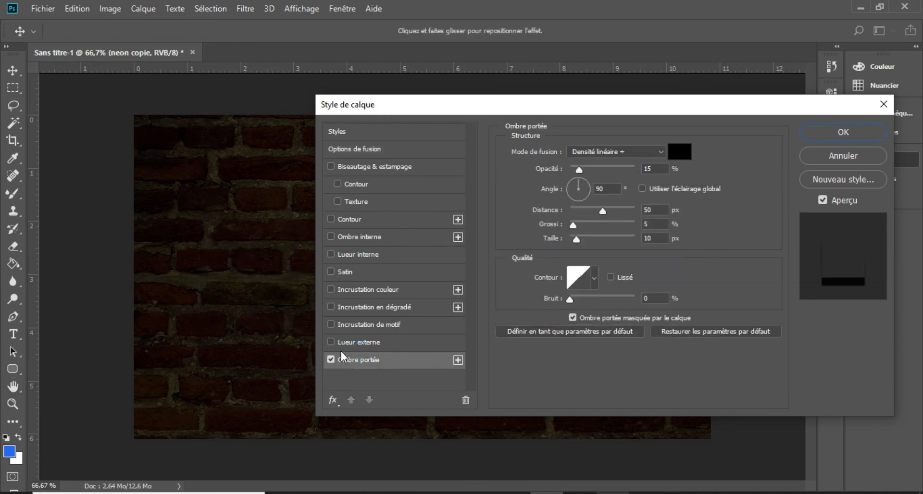
{"action": "left_click", "coordinate": [331, 360]}
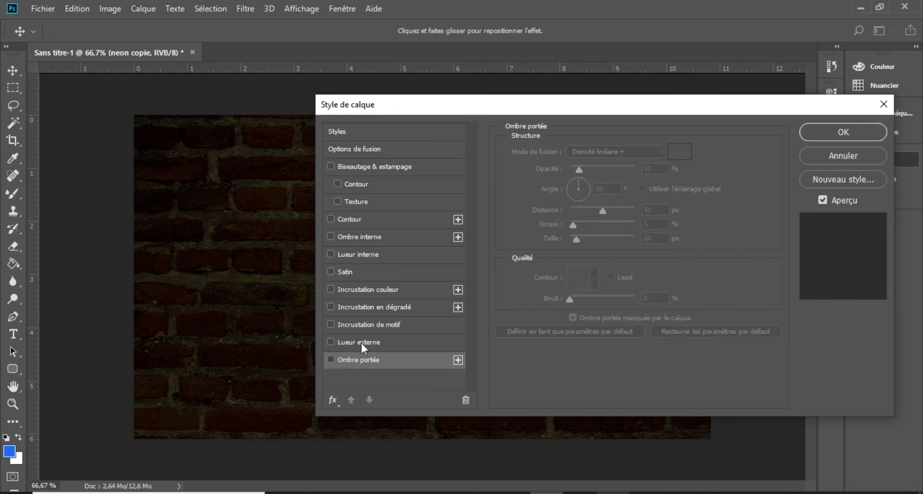
Enable an outer glow on neon copie with colour ff2400.
{"action": "left_click", "coordinate": [373, 342]}
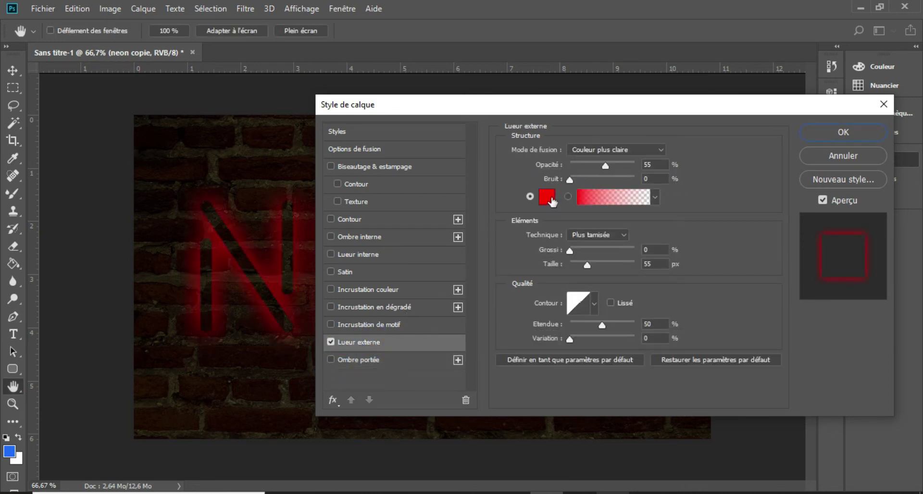
{"action": "left_click", "coordinate": [547, 197]}
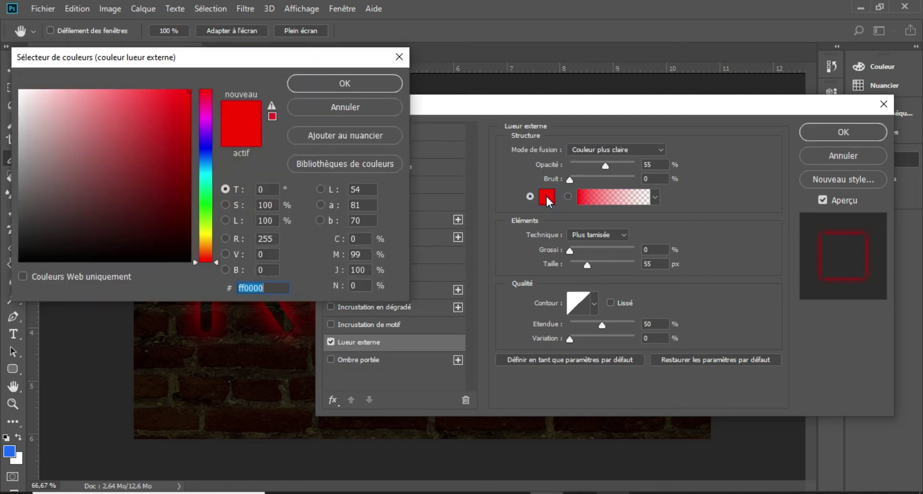
{"action": "type", "text": "f"}
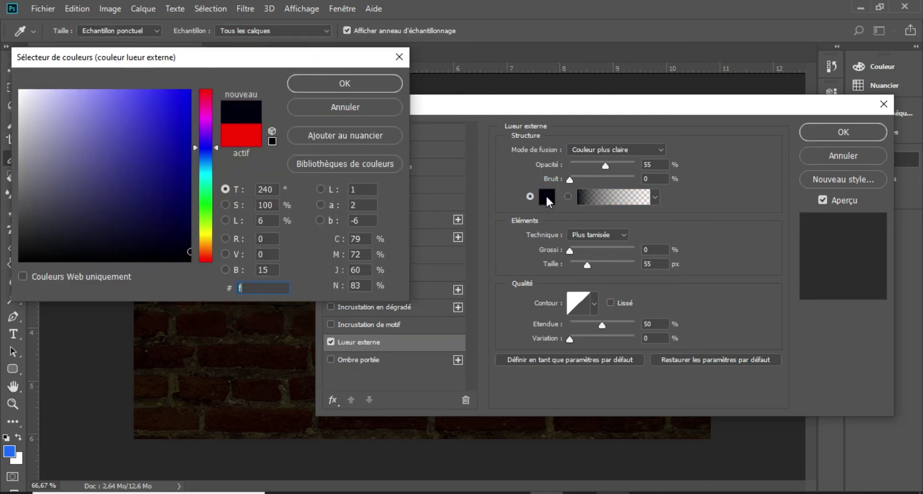
{"action": "type", "text": "2"}
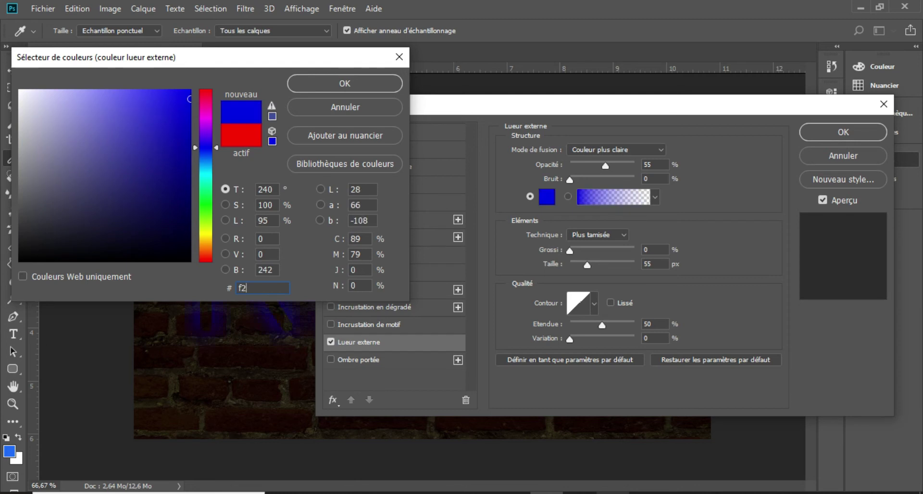
{"action": "type", "text": "40"}
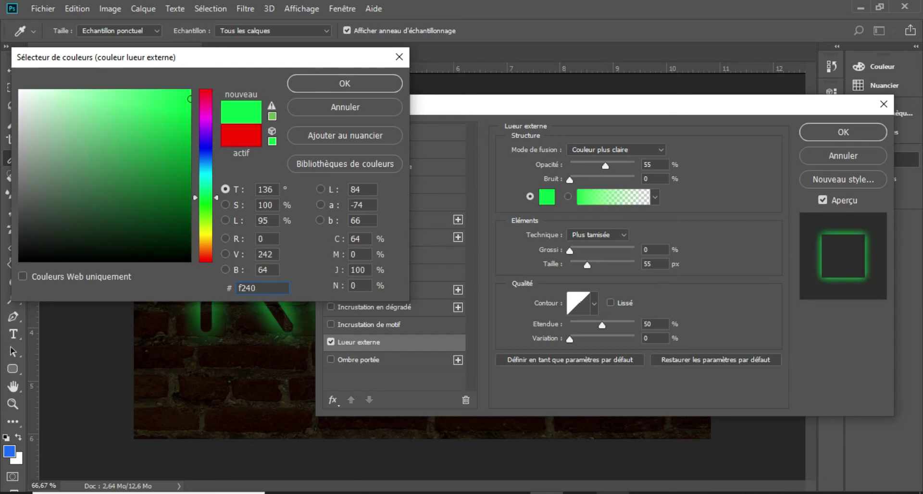
{"action": "key", "text": "BackSpace"}
{"action": "key", "text": "BackSpace"}
{"action": "key", "text": "BackSpace"}
{"action": "type", "text": "ff"}
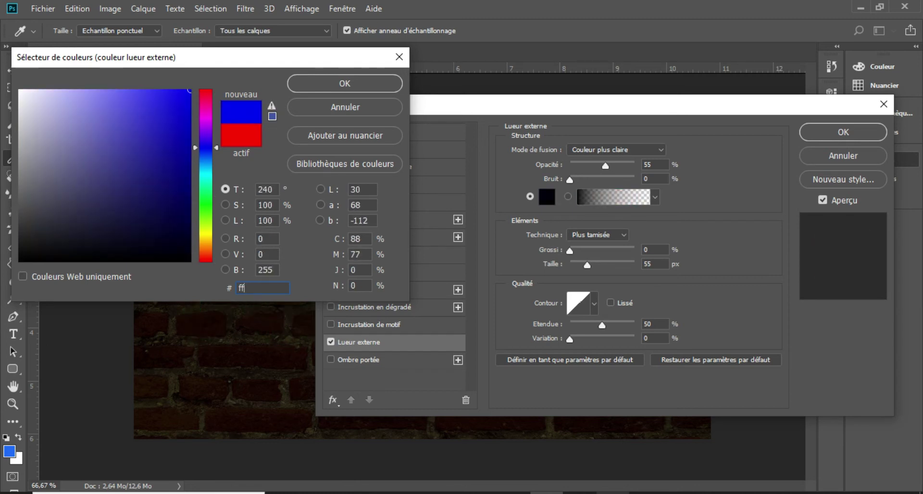
{"action": "type", "text": "24"}
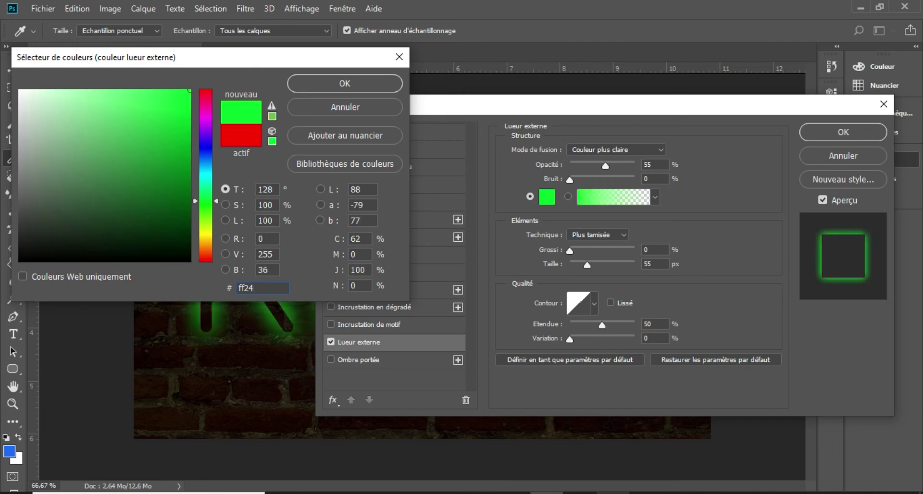
{"action": "type", "text": "00"}
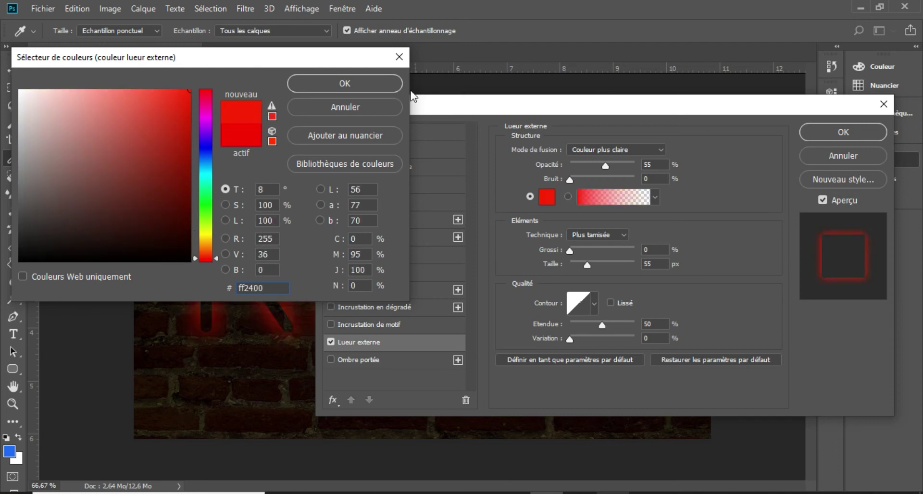
{"action": "left_click", "coordinate": [378, 83]}
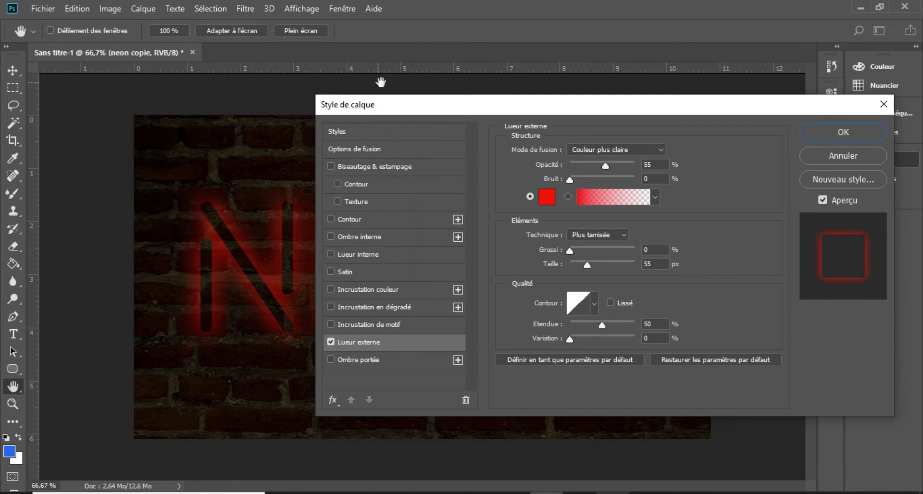
Set that glow to Eclaircir blending, 30% opacity and 20 px size.
{"action": "left_click", "coordinate": [658, 151]}
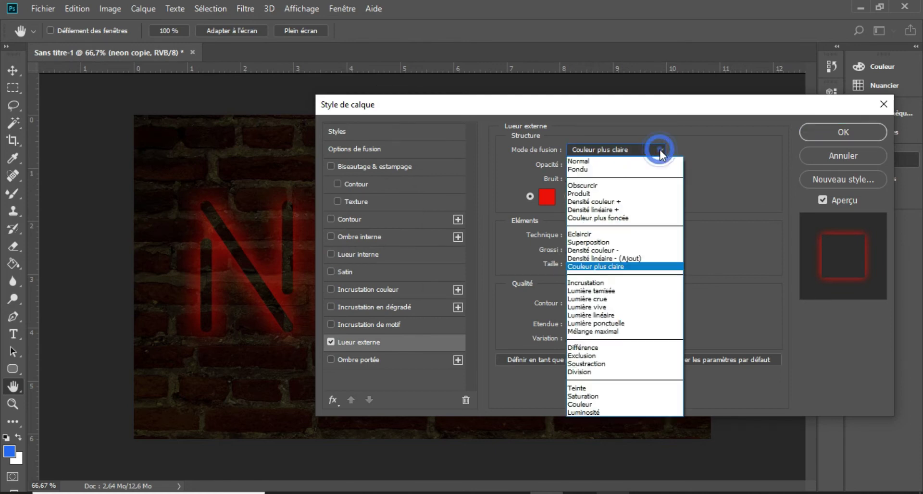
{"action": "left_click", "coordinate": [594, 234]}
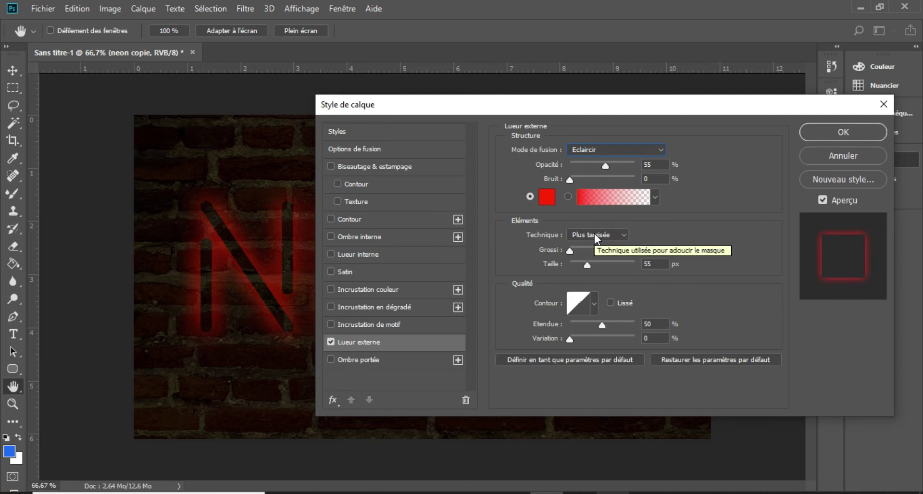
{"action": "left_click", "coordinate": [647, 164]}
{"action": "type", "text": "30"}
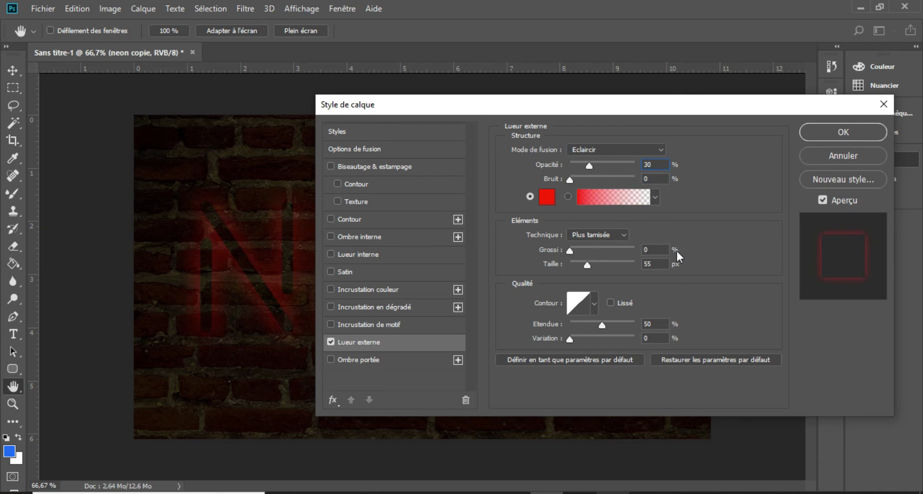
{"action": "left_click_drag", "start_coordinate": [664, 263], "coordinate": [635, 267]}
{"action": "type", "text": "20"}
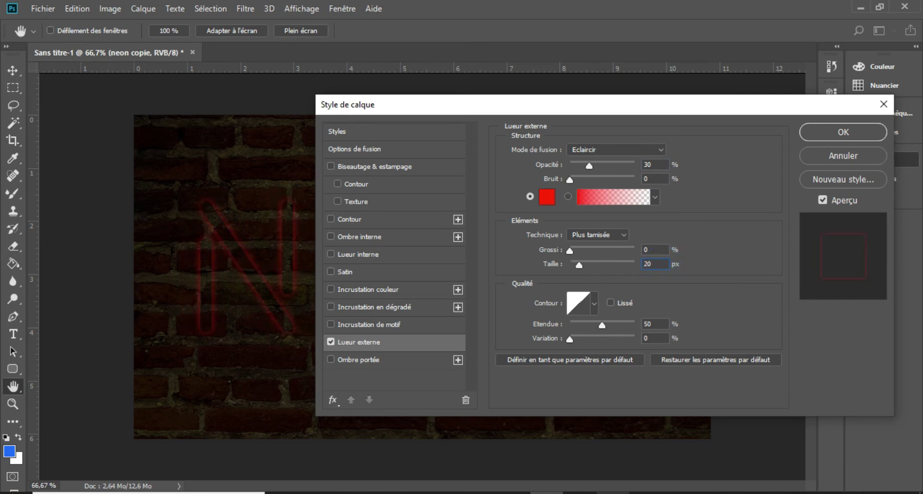
Apply neon copie's outer glow, then show the neon layer and hide neon copie.
{"action": "left_click", "coordinate": [839, 135]}
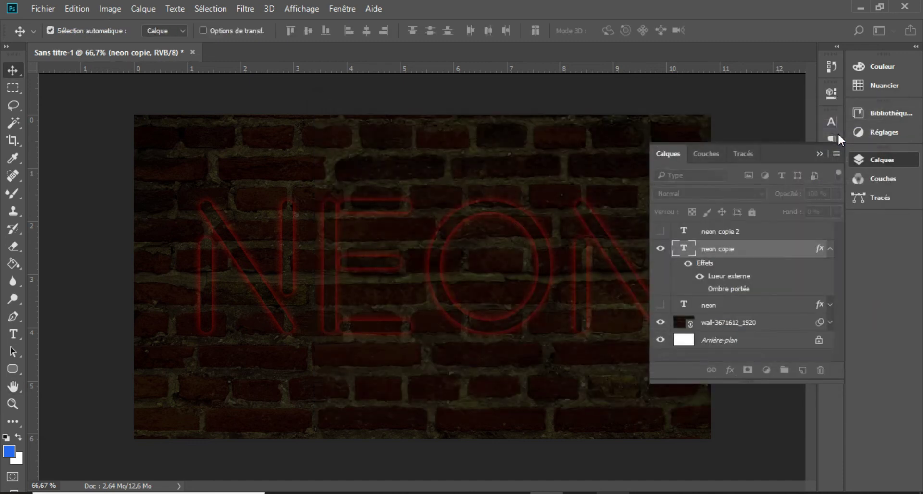
{"action": "left_click", "coordinate": [830, 248]}
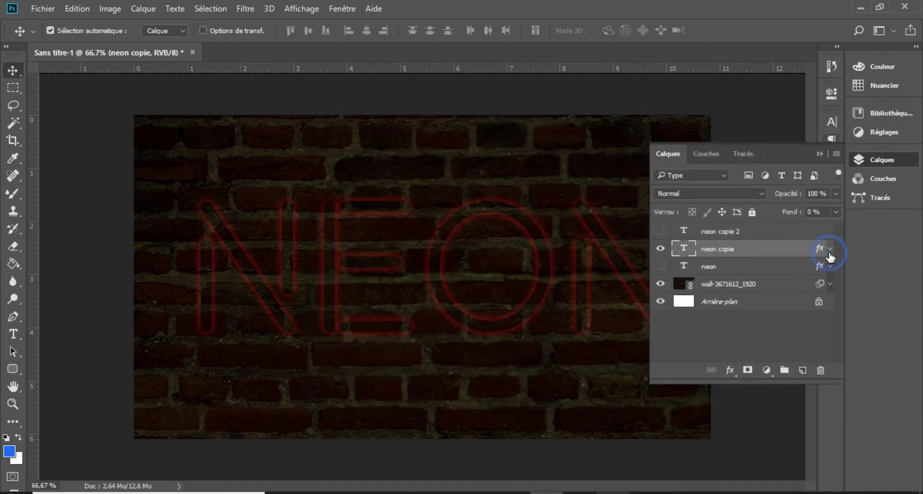
{"action": "left_click", "coordinate": [660, 266]}
{"action": "left_click", "coordinate": [661, 249]}
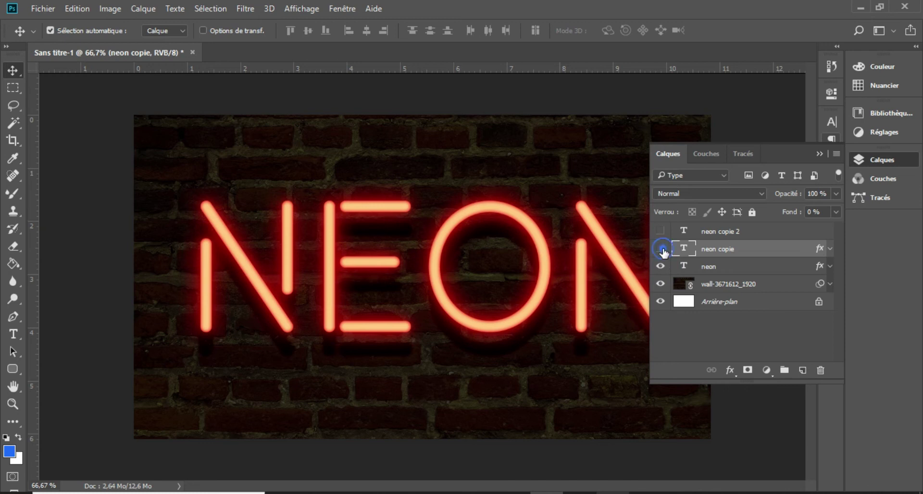
{"action": "left_click", "coordinate": [661, 249]}
{"action": "left_click", "coordinate": [662, 249]}
{"action": "left_click", "coordinate": [662, 249]}
{"action": "left_click", "coordinate": [661, 249]}
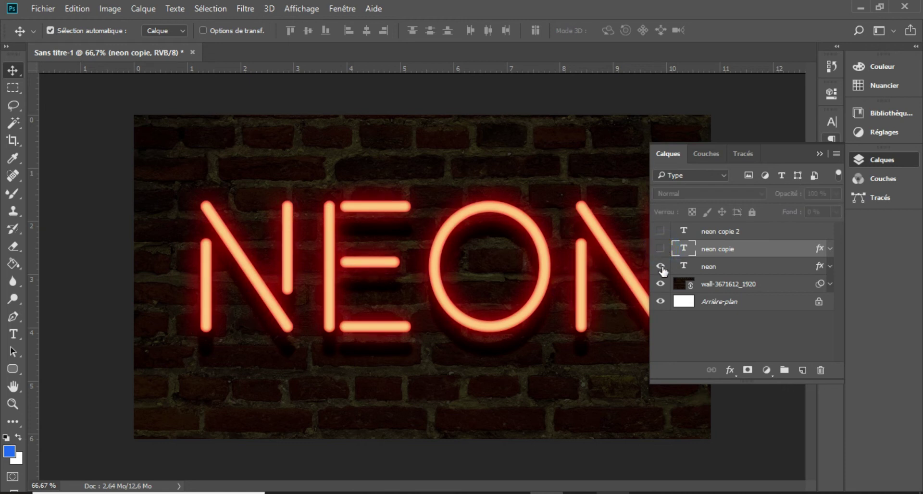
Hide the neon layer and make neon copie 2 visible and selected.
{"action": "left_click", "coordinate": [661, 267]}
{"action": "left_click", "coordinate": [715, 232]}
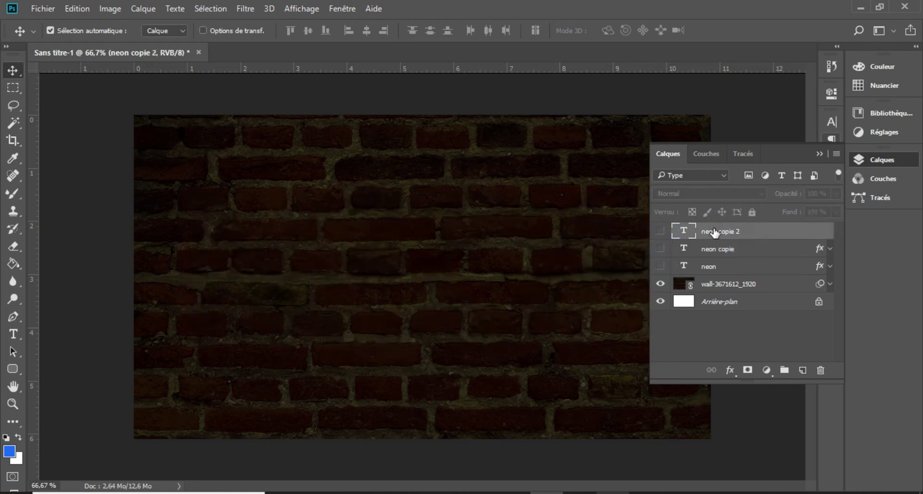
{"action": "left_click", "coordinate": [660, 231]}
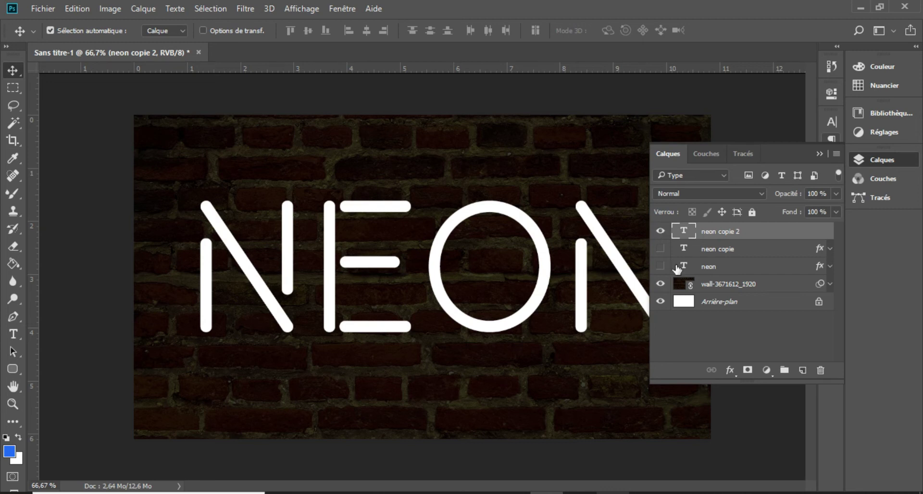
Set neon copie 2's fill opacity (Opacité du fond) to 0 and enable Incrustation en dégradé.
{"action": "left_click", "coordinate": [730, 370]}
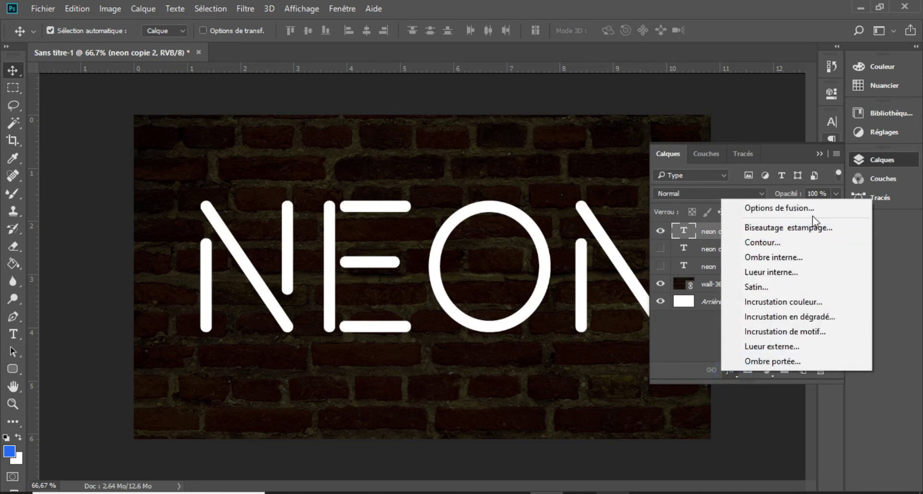
{"action": "left_click", "coordinate": [813, 208]}
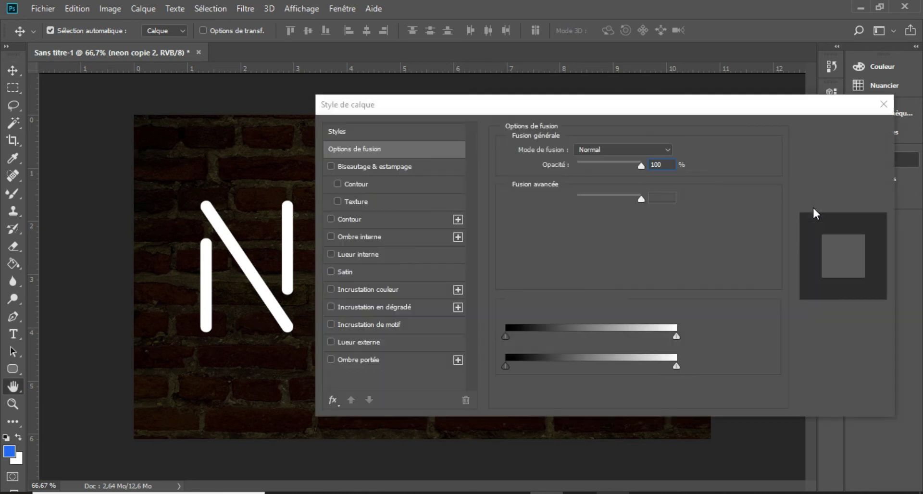
{"action": "left_click_drag", "start_coordinate": [641, 195], "coordinate": [558, 195]}
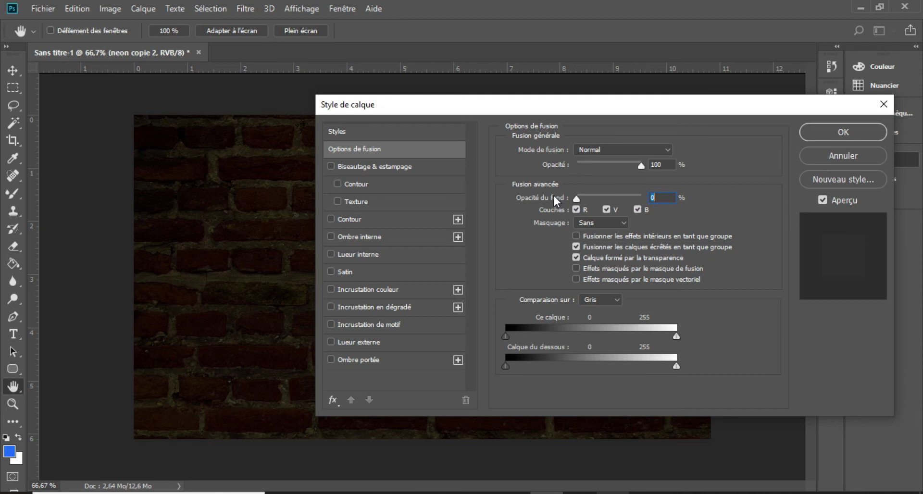
{"action": "left_click", "coordinate": [399, 307]}
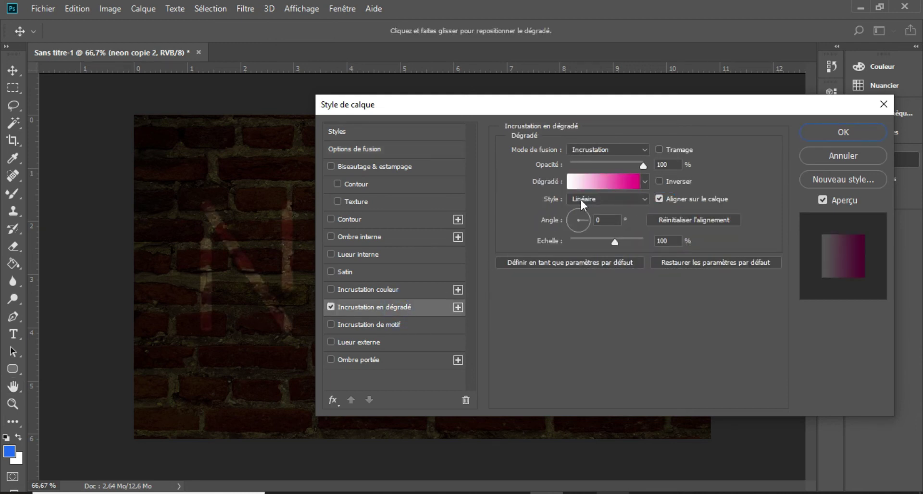
Set the overlay gradient's left opacity stop to 0.
{"action": "left_click", "coordinate": [605, 182]}
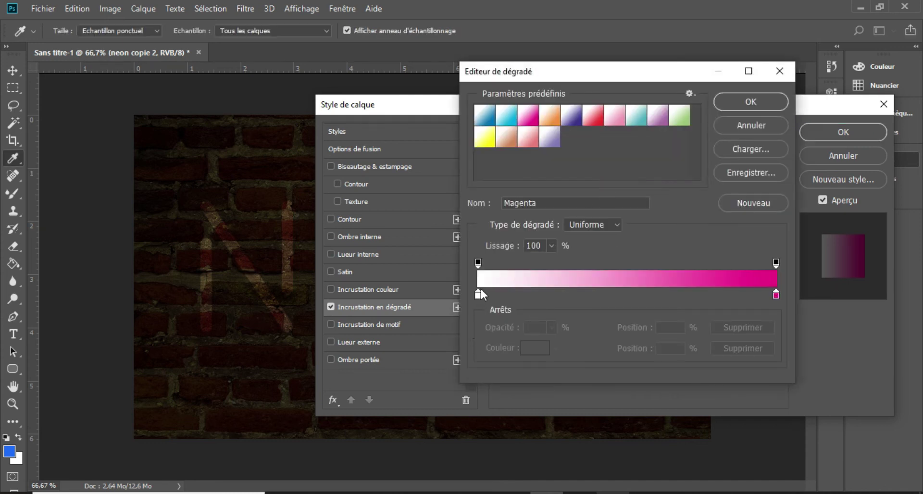
{"action": "left_click", "coordinate": [478, 295]}
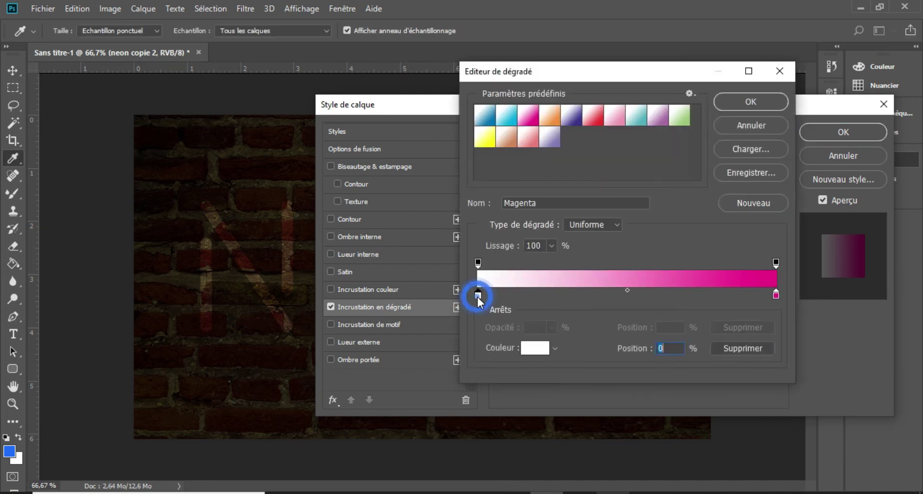
{"action": "left_click", "coordinate": [478, 263]}
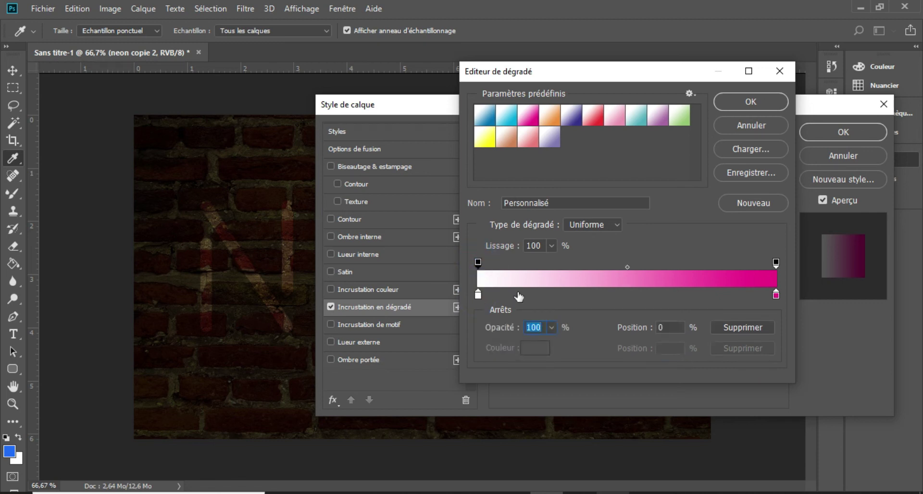
{"action": "type", "text": "0"}
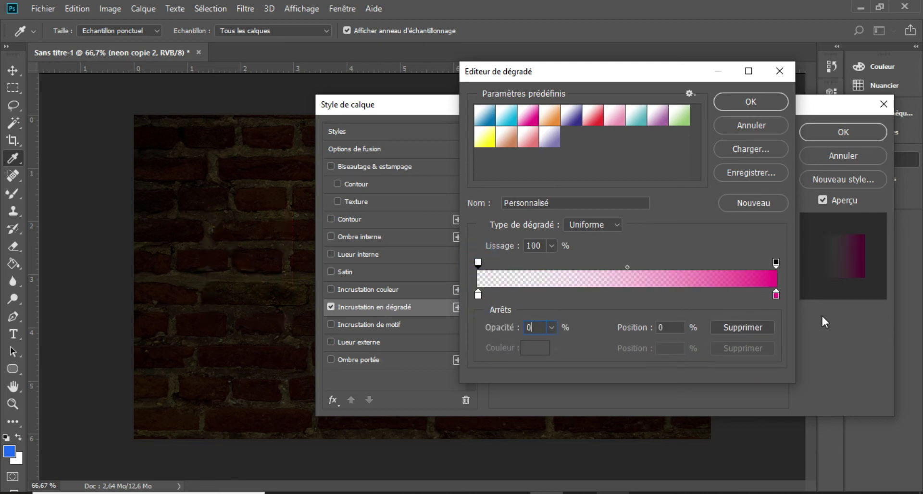
Make the right colour stop white and set the right opacity stop to 0.
{"action": "left_click", "coordinate": [776, 295]}
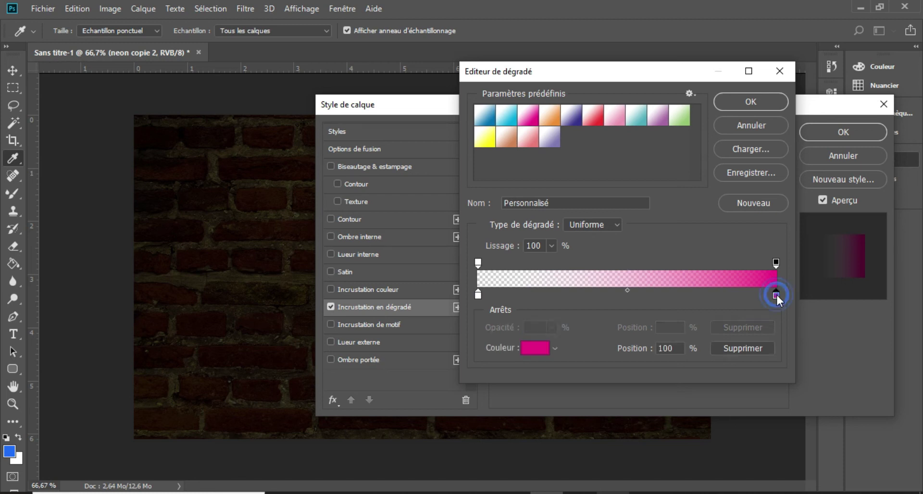
{"action": "left_click", "coordinate": [555, 348]}
{"action": "left_click", "coordinate": [537, 348]}
{"action": "left_click", "coordinate": [73, 125]}
{"action": "left_click_drag", "start_coordinate": [73, 126], "coordinate": [8, 78]}
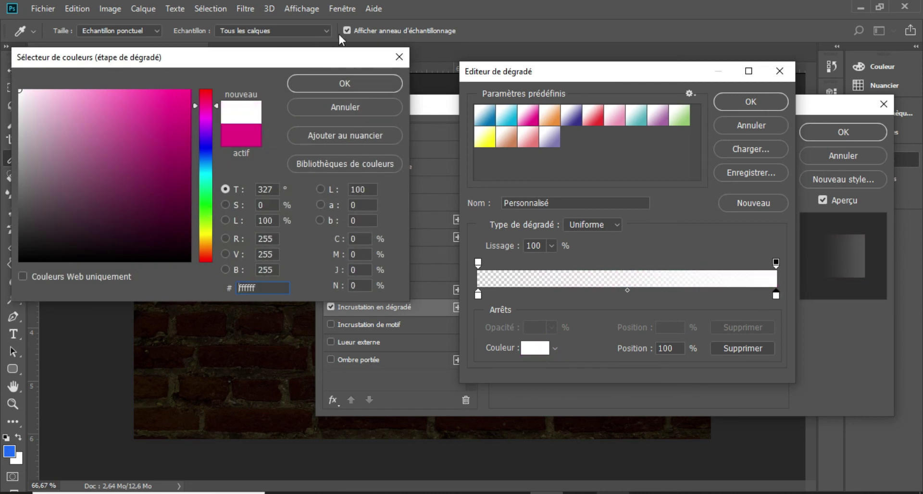
{"action": "left_click", "coordinate": [350, 82]}
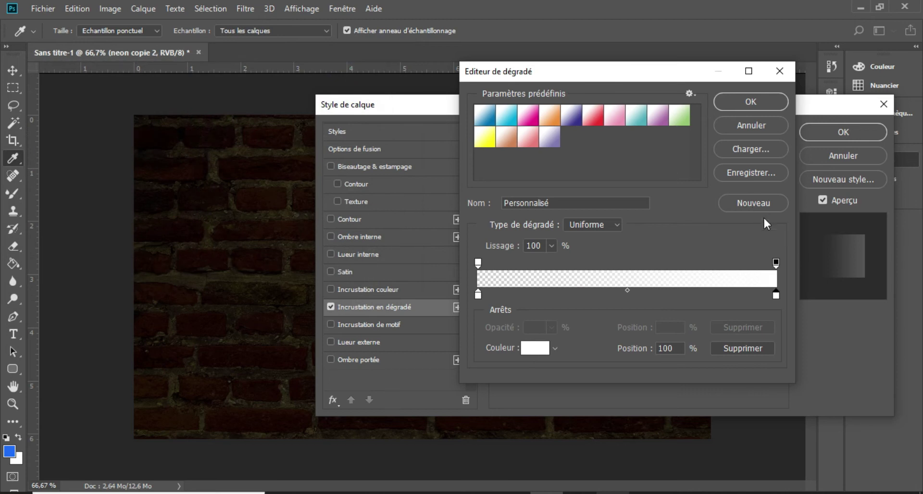
{"action": "left_click", "coordinate": [775, 262]}
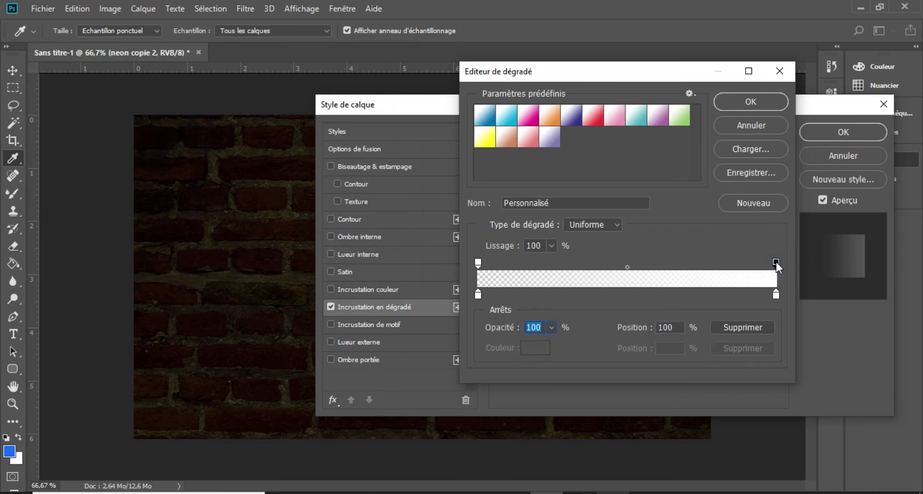
{"action": "type", "text": "0"}
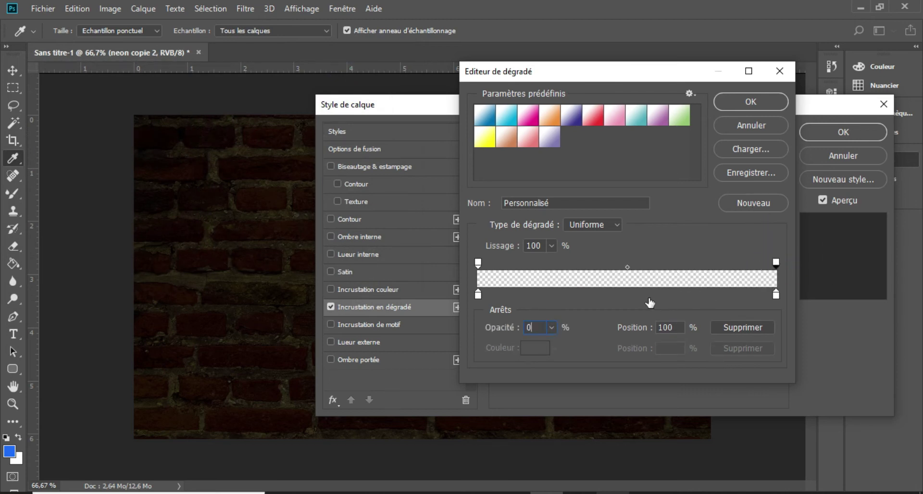
Add a white colour stop at 50% and a 100% opacity stop at the midpoint.
{"action": "left_click", "coordinate": [648, 299]}
{"action": "type", "text": "50"}
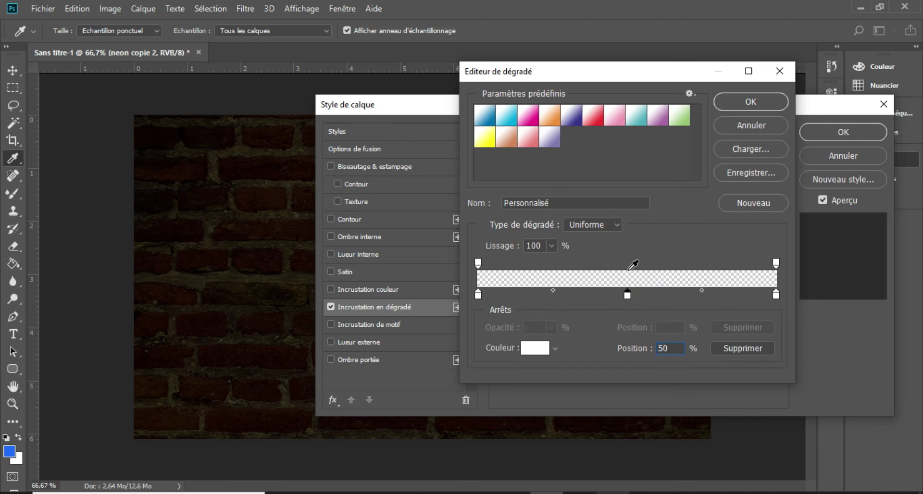
{"action": "left_click", "coordinate": [626, 264]}
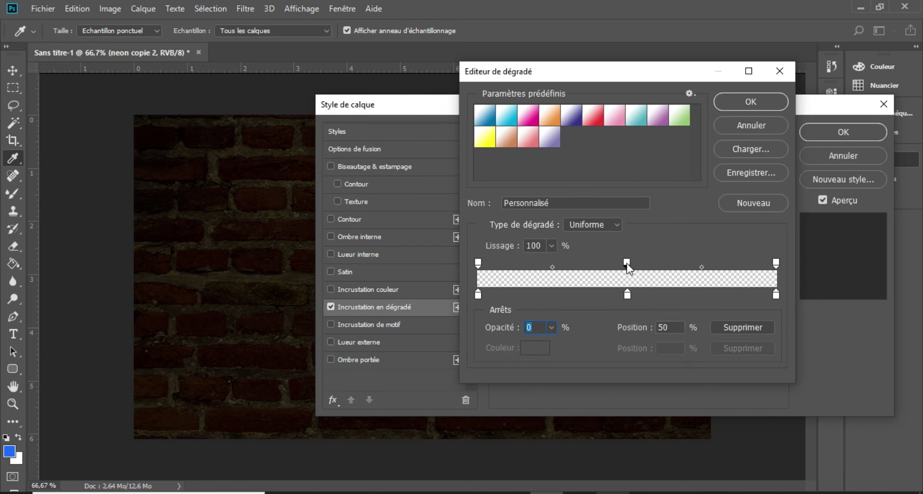
{"action": "type", "text": "1"}
{"action": "type", "text": "00"}
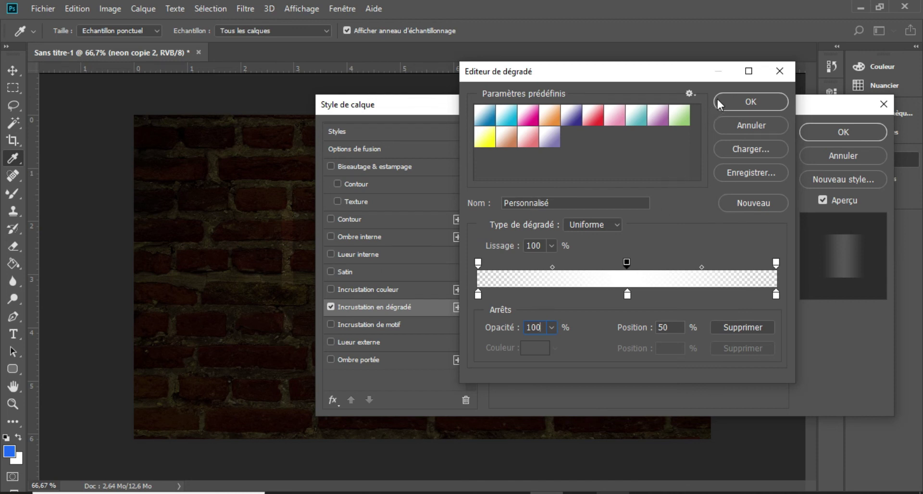
Confirm the white gradient, keep Incrustation blending, angle 0 and scale 100, and apply the style.
{"action": "left_click", "coordinate": [734, 100]}
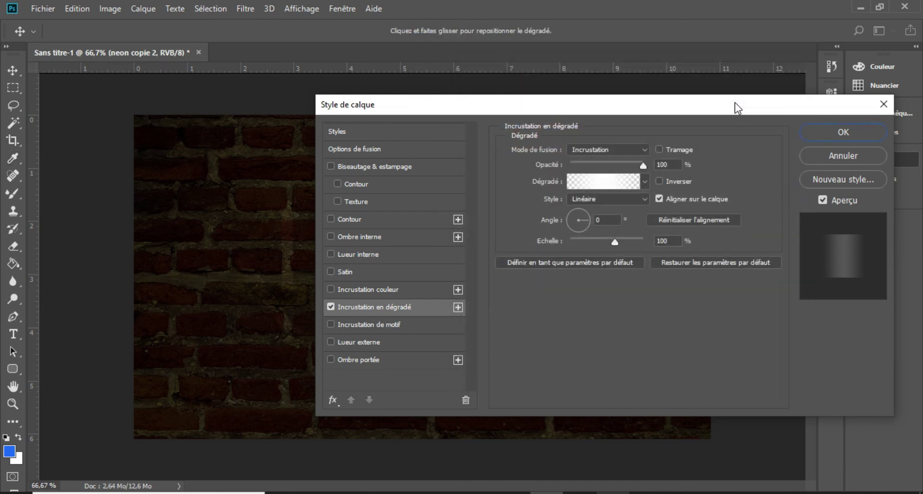
{"action": "left_click", "coordinate": [644, 151]}
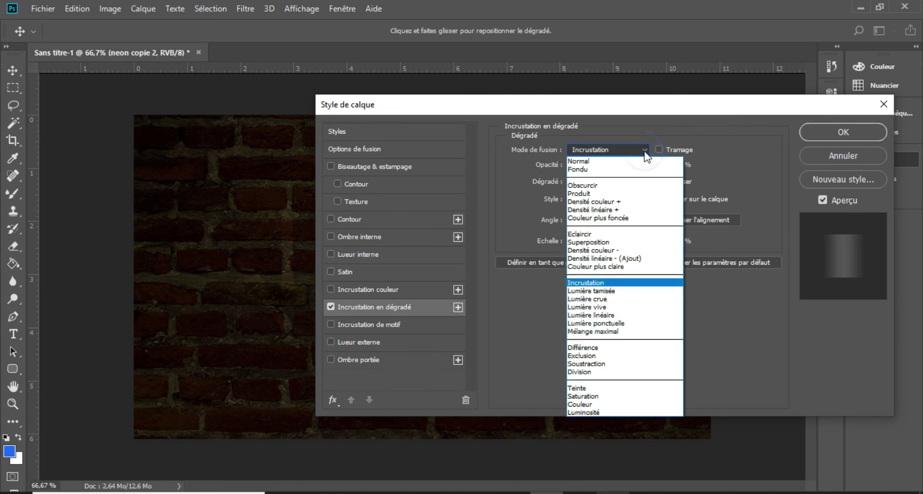
{"action": "left_click", "coordinate": [594, 281]}
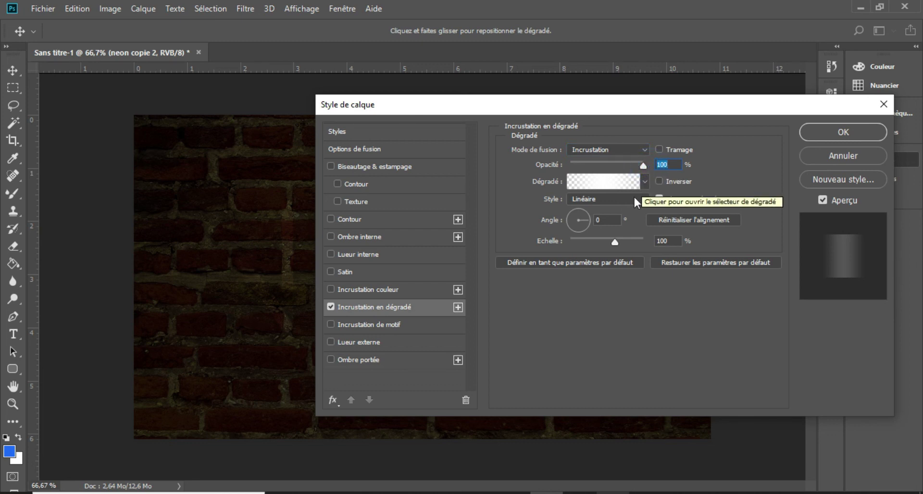
{"action": "left_click", "coordinate": [605, 219]}
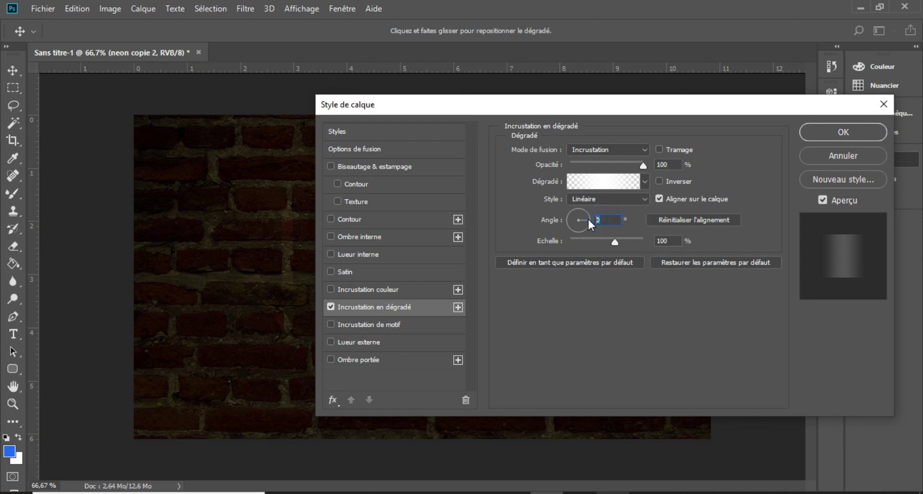
{"action": "left_click", "coordinate": [656, 242]}
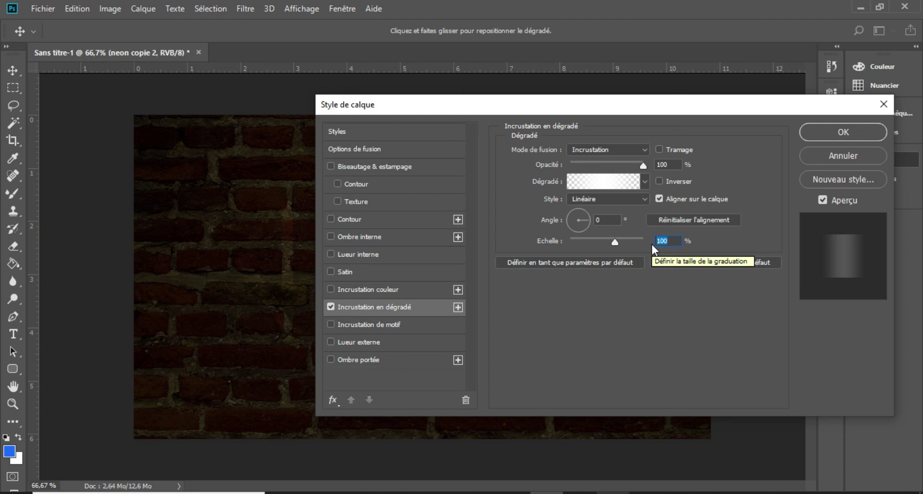
{"action": "type", "text": "100"}
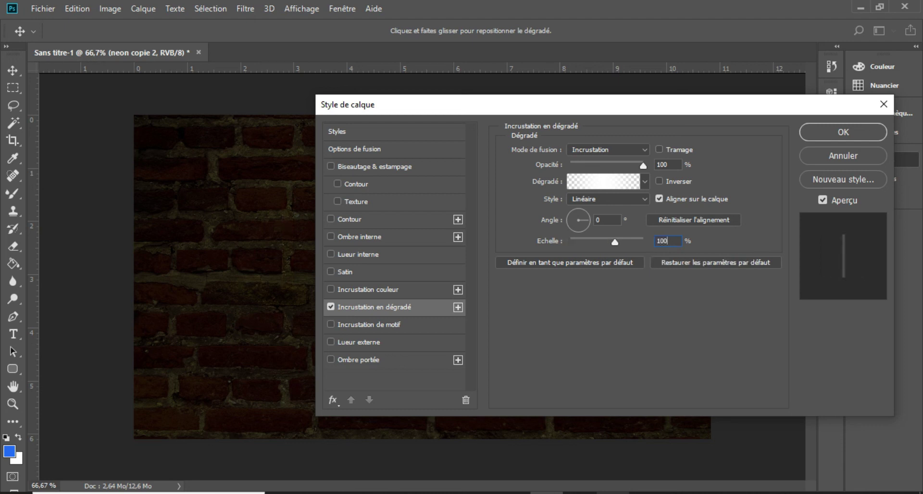
{"action": "left_click", "coordinate": [814, 129]}
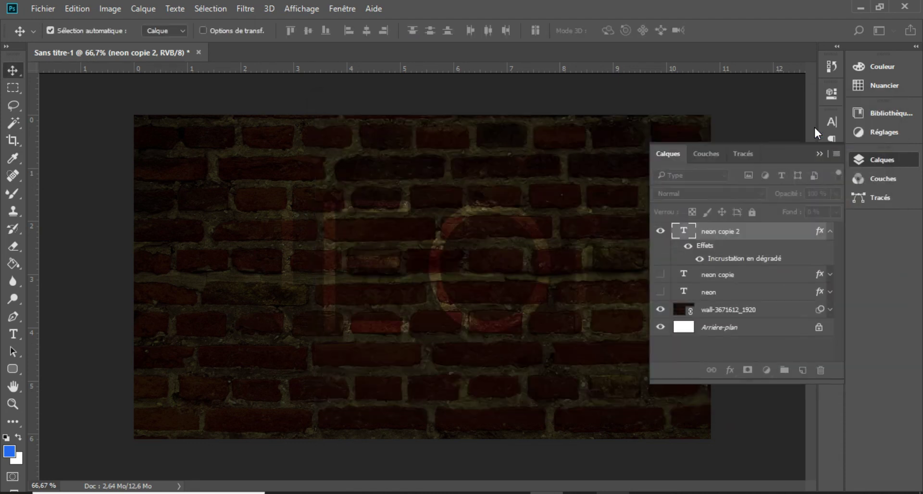
Collapse neon copie 2's effects and make neon copie and neon visible again.
{"action": "left_click", "coordinate": [830, 231]}
{"action": "left_click", "coordinate": [660, 248]}
{"action": "left_click", "coordinate": [660, 266]}
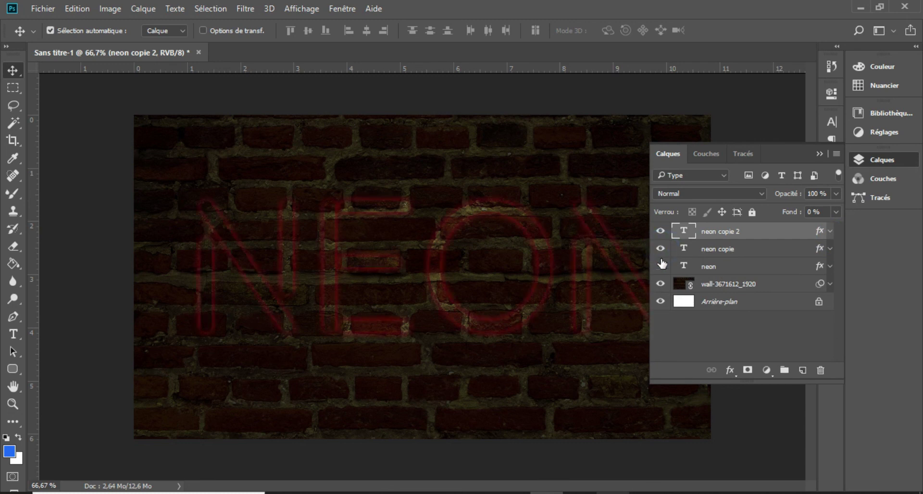
{"action": "left_click", "coordinate": [660, 266]}
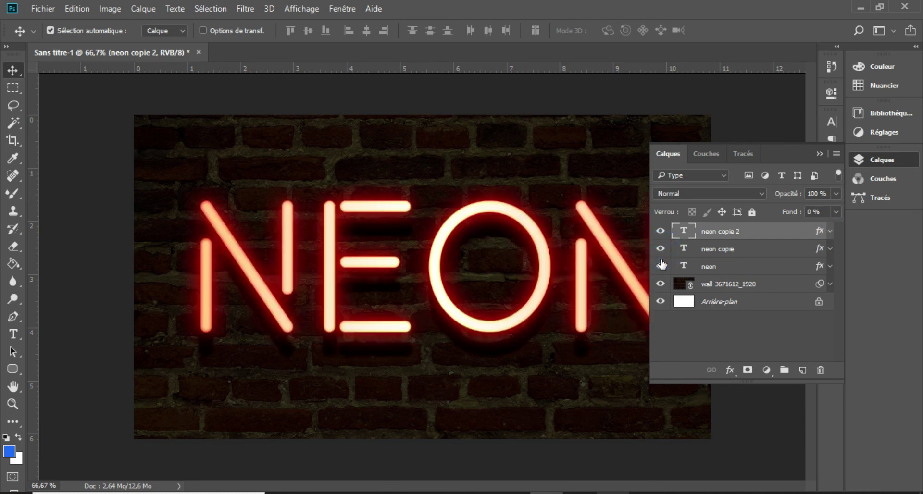
Toggle neon copie 2's white core to compare, then select all three text layers.
{"action": "left_click", "coordinate": [661, 233]}
{"action": "left_click", "coordinate": [661, 233]}
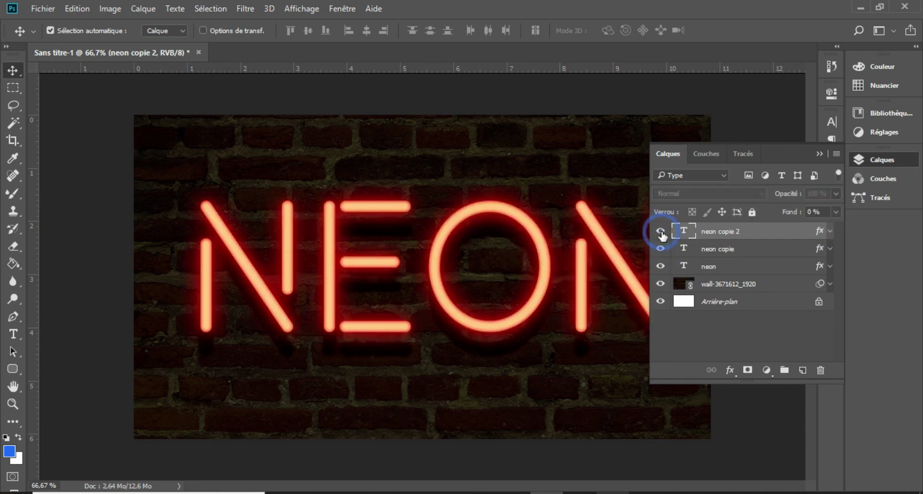
{"action": "left_click", "coordinate": [662, 232]}
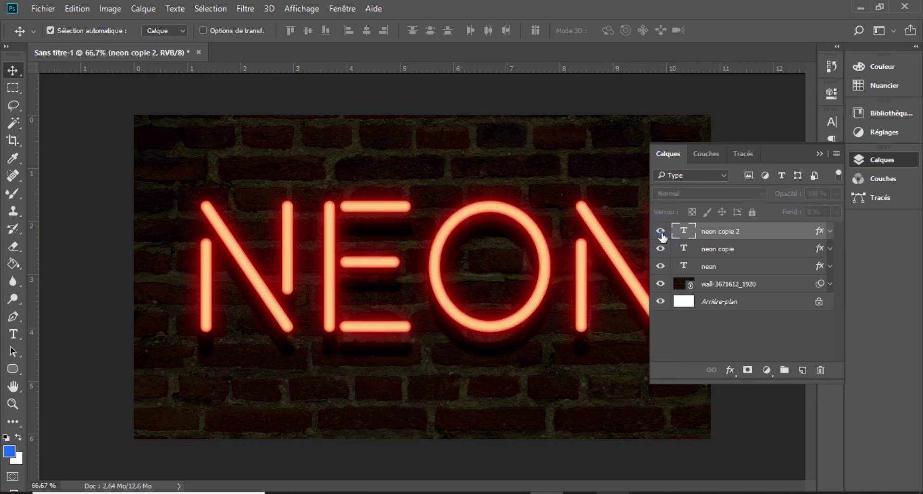
{"action": "left_click", "coordinate": [662, 232]}
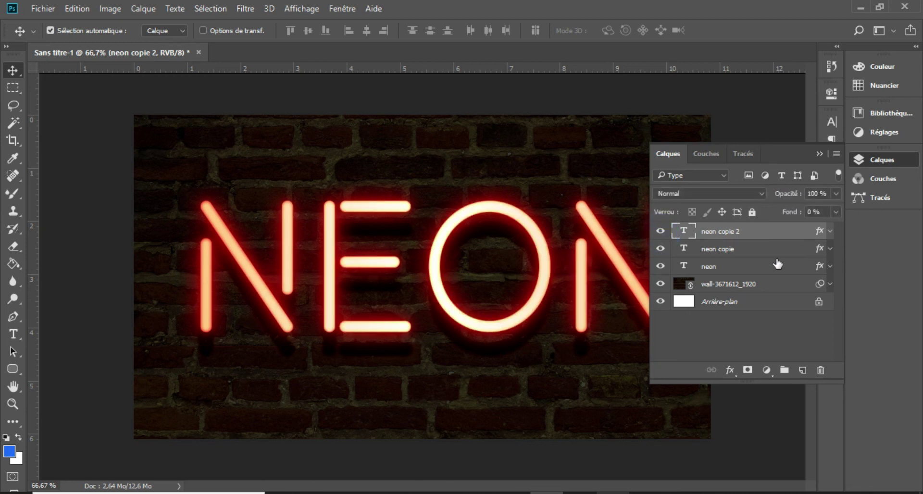
{"action": "left_click", "coordinate": [738, 249], "text": "shift"}
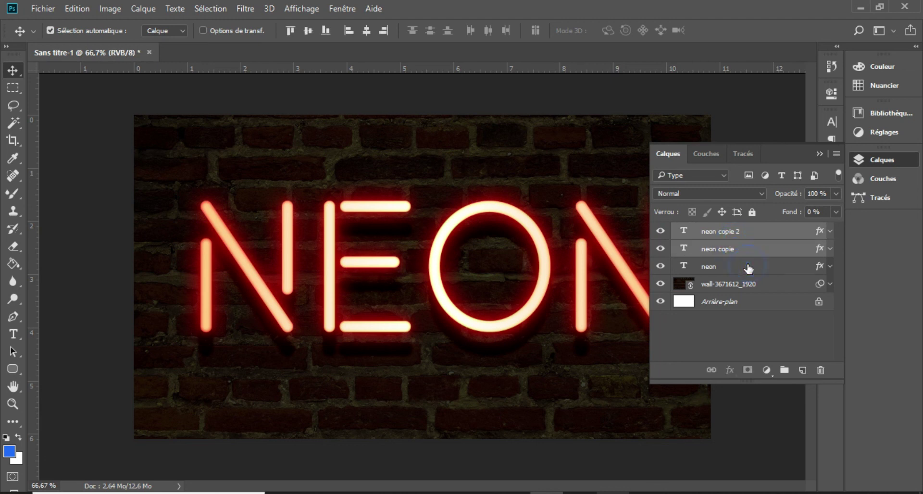
{"action": "left_click", "coordinate": [745, 266], "text": "shift"}
Group the three neon text layers and add an empty layer above the brick wall.
{"action": "left_click", "coordinate": [784, 370]}
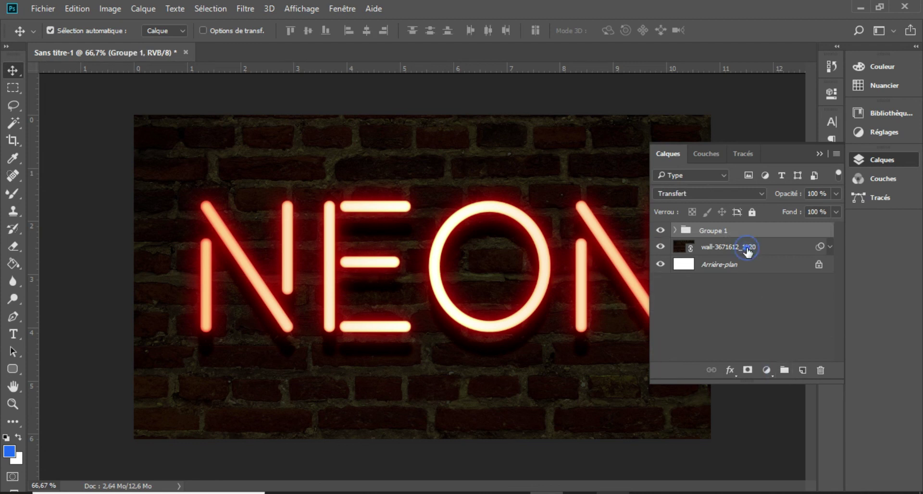
{"action": "left_click", "coordinate": [748, 251]}
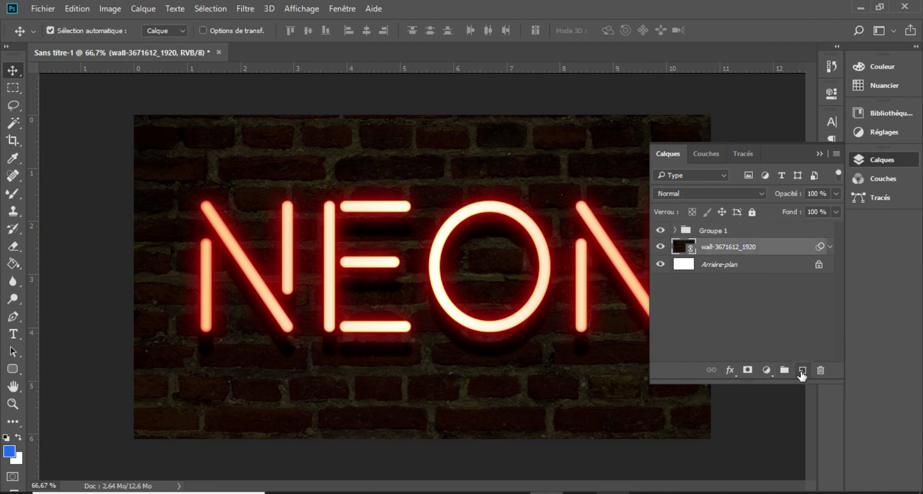
{"action": "left_click", "coordinate": [802, 371]}
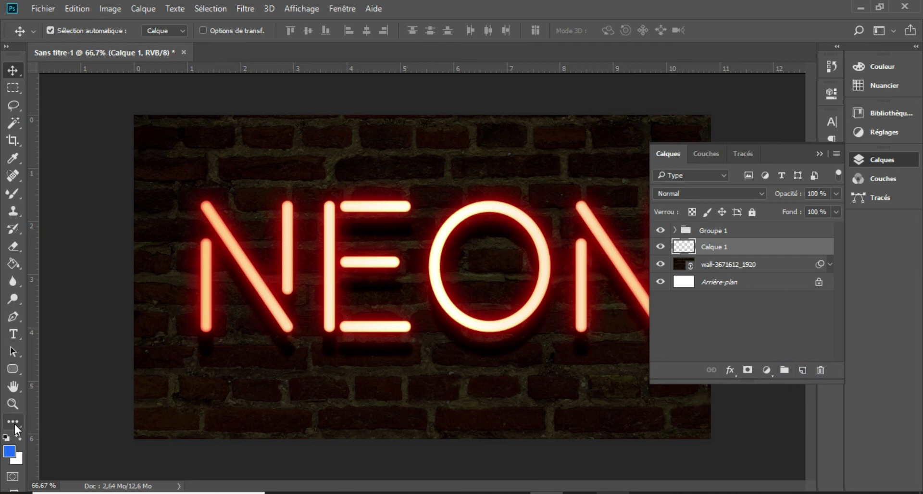
Set the foreground colour to red, ff0000 softened to ff2828.
{"action": "left_click", "coordinate": [9, 451]}
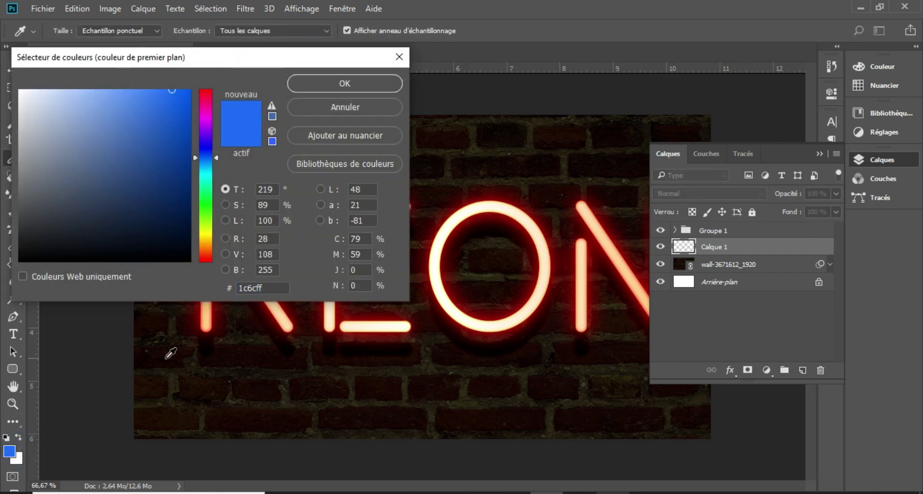
{"action": "double_click", "coordinate": [272, 287]}
{"action": "type", "text": "ff0000"}
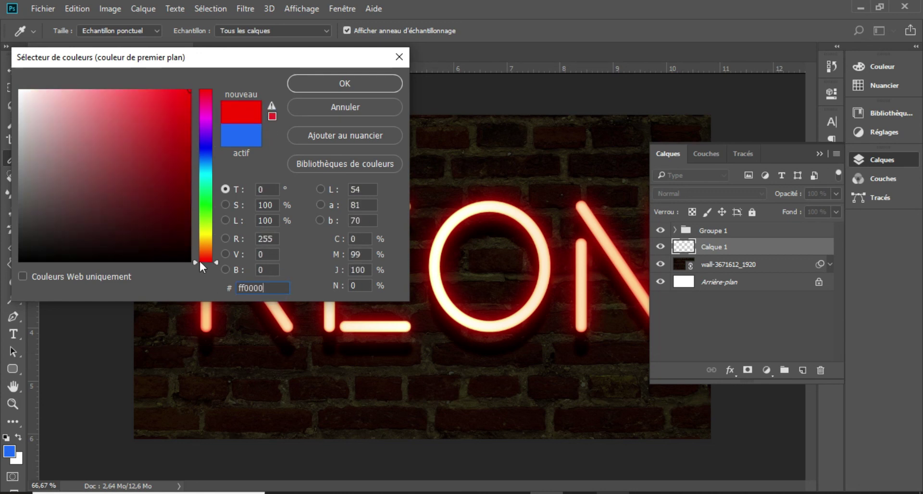
{"action": "left_click_drag", "start_coordinate": [146, 92], "coordinate": [164, 90]}
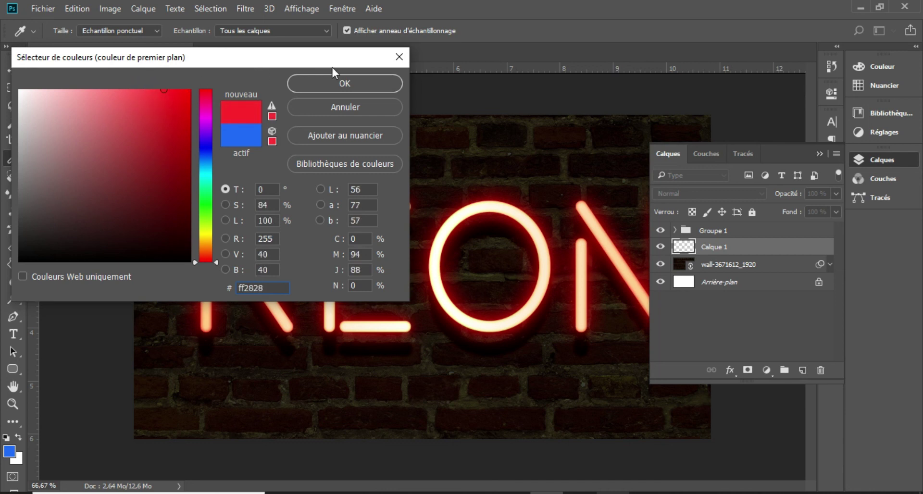
{"action": "left_click", "coordinate": [335, 86]}
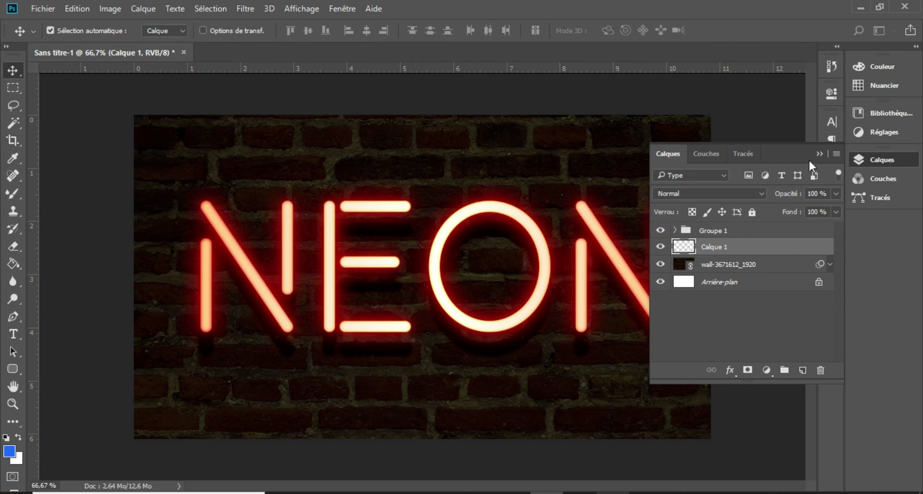
With a 486 px brush, paint a red stroke across the N, E and O on Calque 1.
{"action": "left_click", "coordinate": [819, 153]}
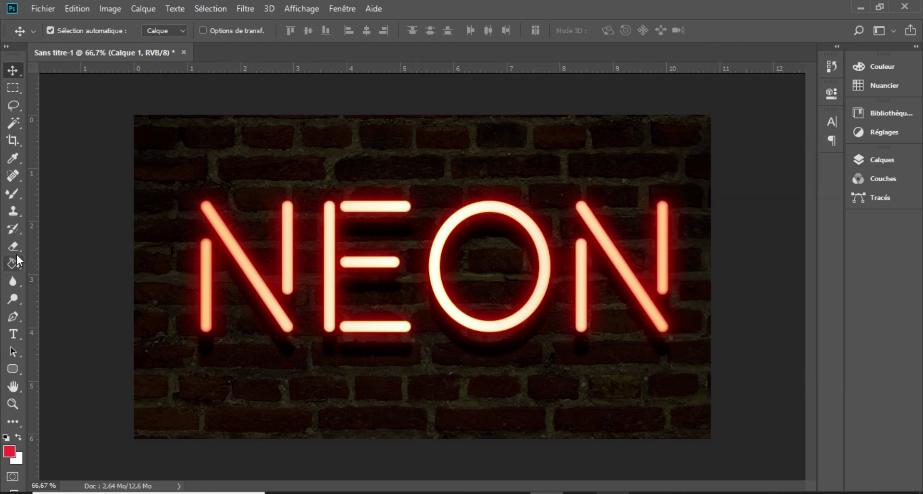
{"action": "left_click", "coordinate": [14, 192]}
{"action": "key", "text": "alt"}
{"action": "right_click", "coordinate": [323, 239], "text": "alt"}
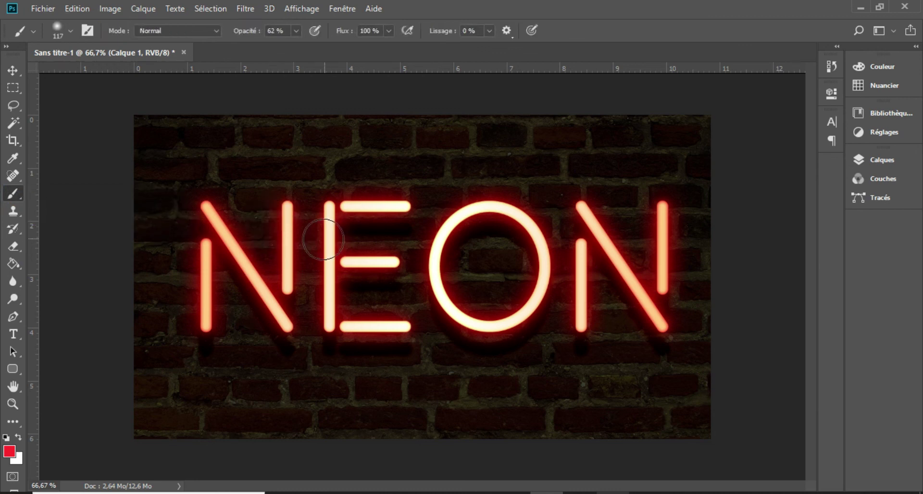
{"action": "left_click_drag", "start_coordinate": [386, 240], "coordinate": [400, 241]}
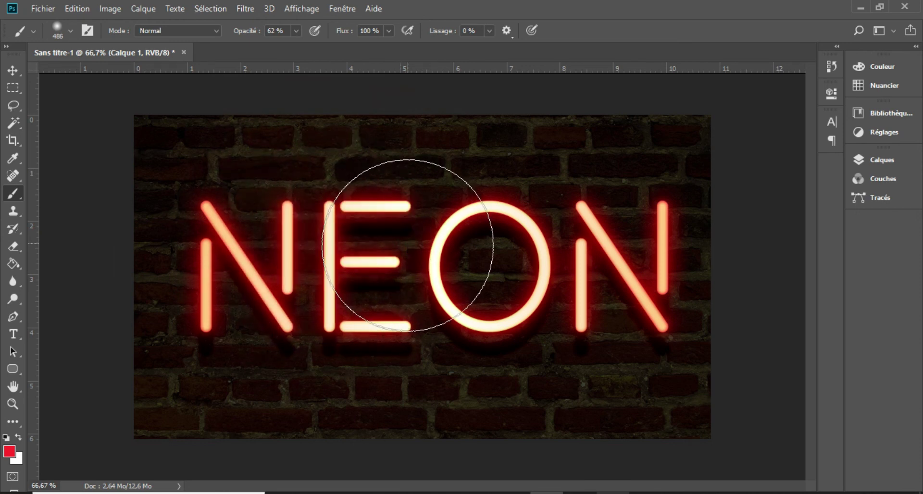
{"action": "mouse_move", "coordinate": [230, 271]}
{"action": "left_mouse_down"}
{"action": "mouse_move", "coordinate": [517, 272]}
{"action": "mouse_move", "coordinate": [629, 260]}
{"action": "mouse_move", "coordinate": [550, 251]}
{"action": "mouse_move", "coordinate": [572, 243]}
{"action": "mouse_move", "coordinate": [464, 330]}
{"action": "mouse_move", "coordinate": [472, 321]}
{"action": "left_mouse_up"}
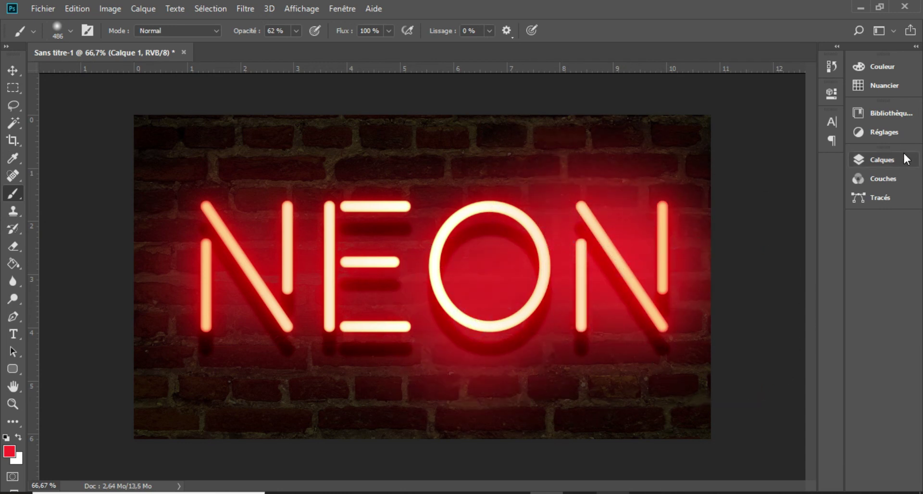
Set Calque 1's blend mode to Incrustation and brush extra red glow around the N.
{"action": "left_click", "coordinate": [890, 158]}
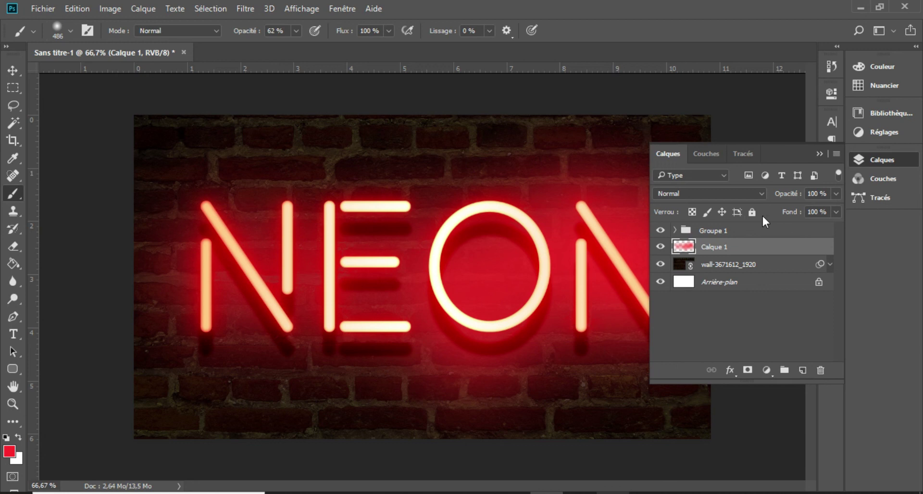
{"action": "left_click", "coordinate": [761, 194]}
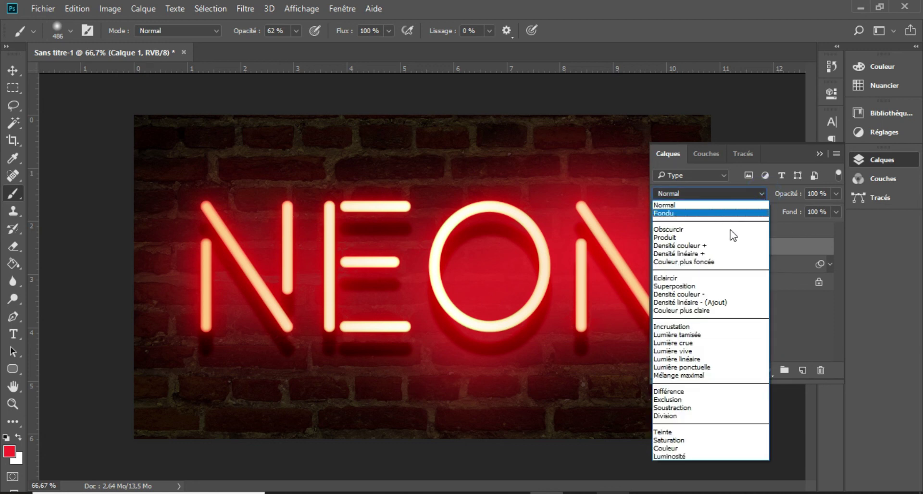
{"action": "left_click", "coordinate": [684, 327]}
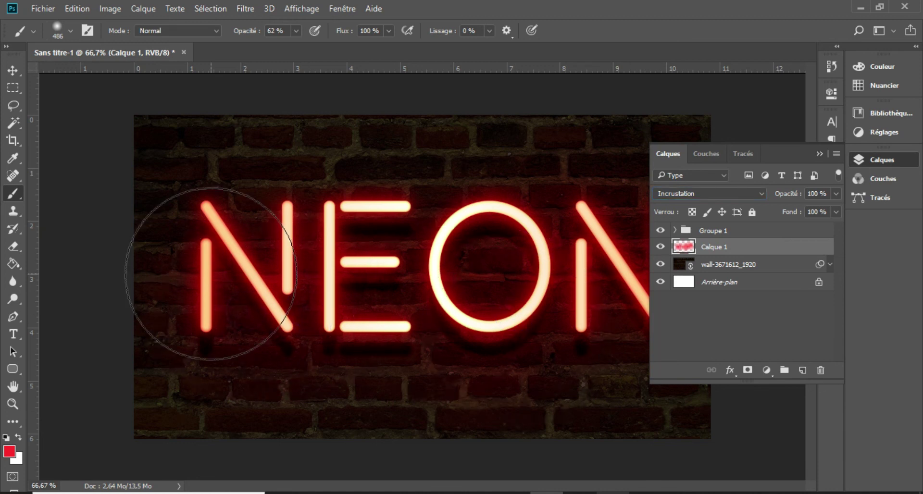
{"action": "left_click_drag", "start_coordinate": [246, 311], "coordinate": [219, 247]}
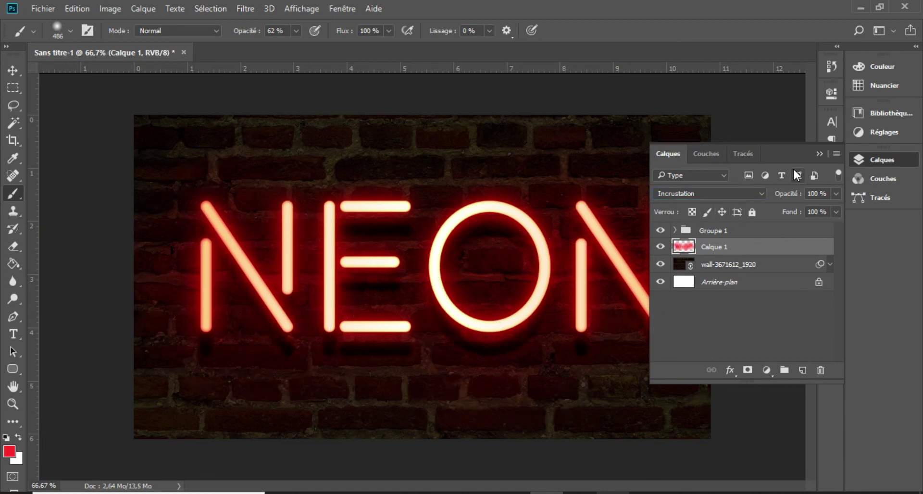
{"action": "left_click", "coordinate": [819, 154]}
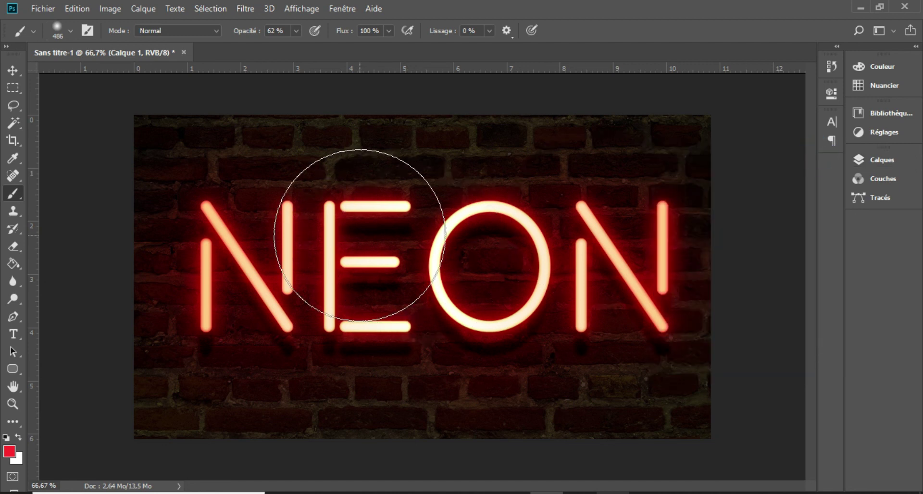